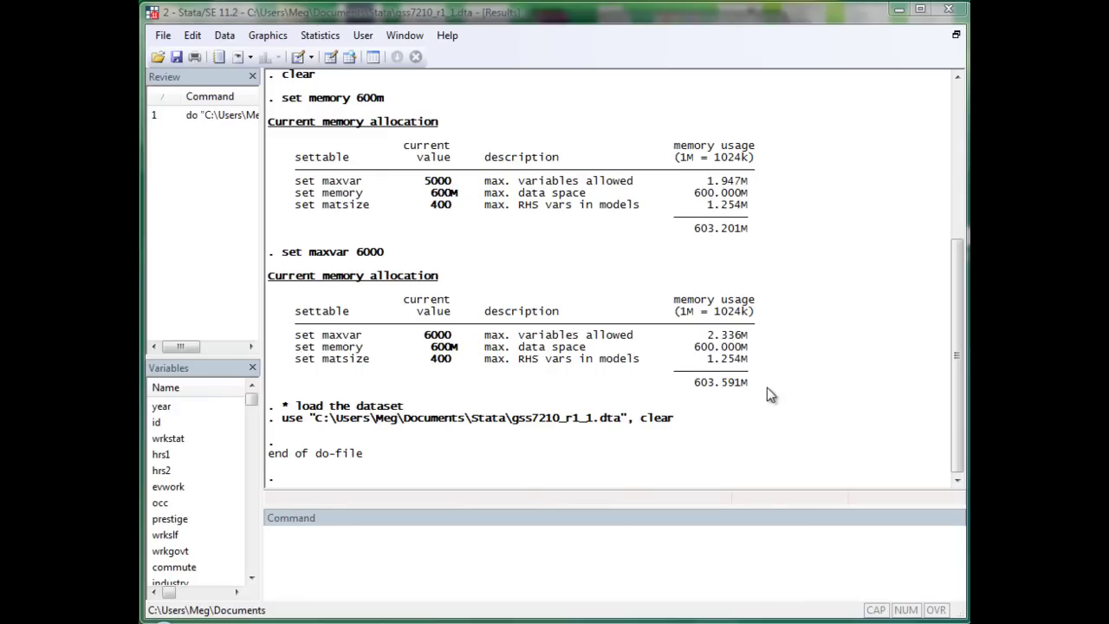
drag(767, 387, 271, 275)
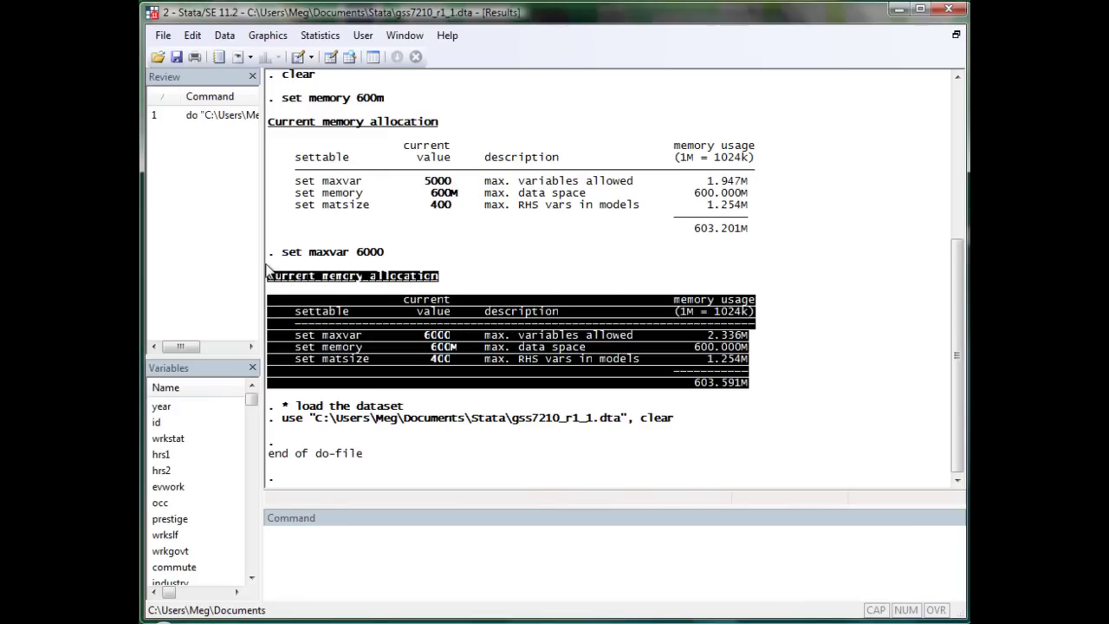
right_click(366, 331)
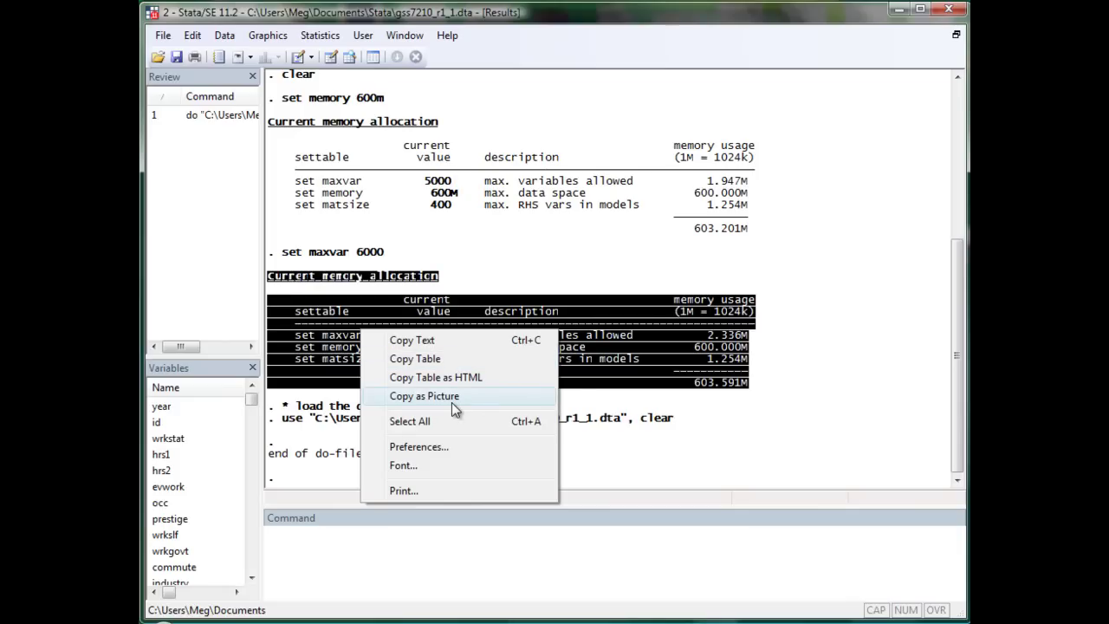
click(748, 328)
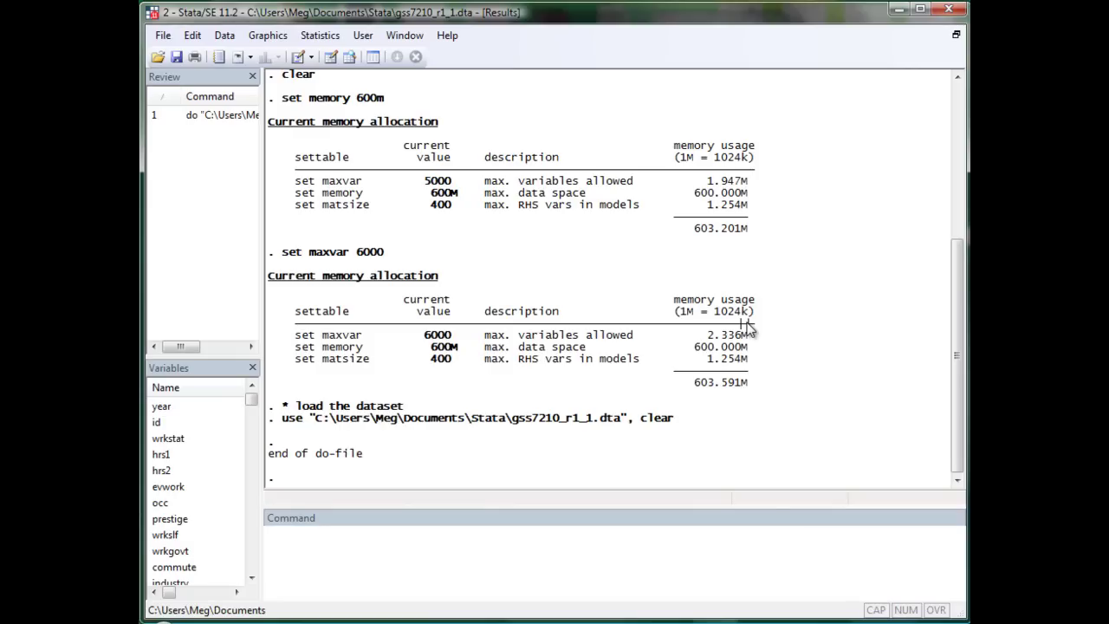
- Bring up the sample do-file in the Do-file Editor and select its log using line
click(788, 584)
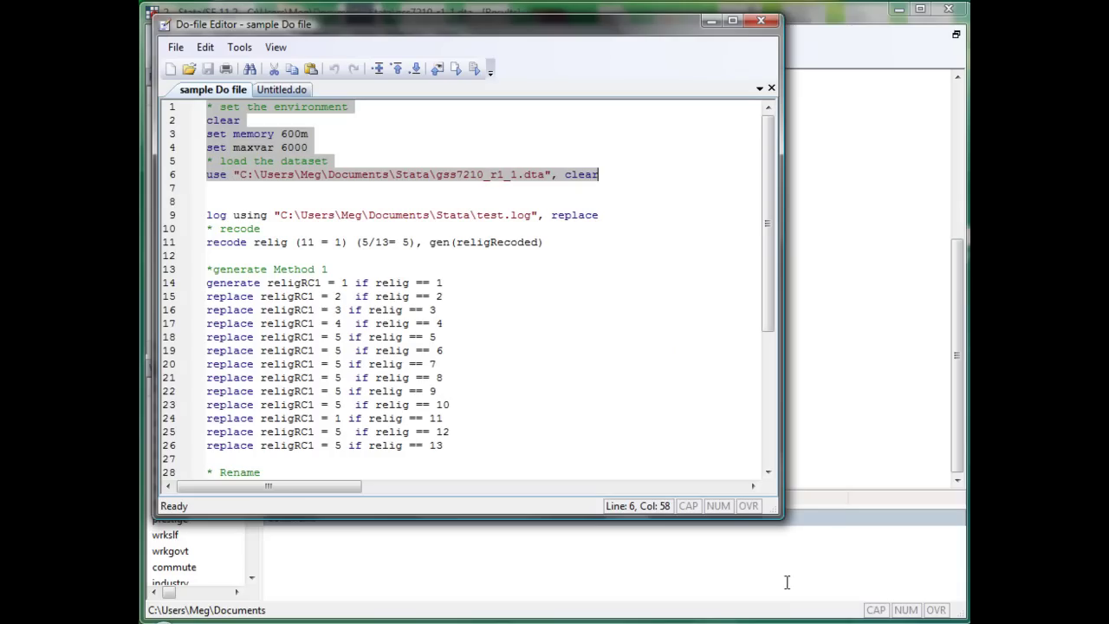
drag(333, 270, 403, 286)
triple_click(249, 215)
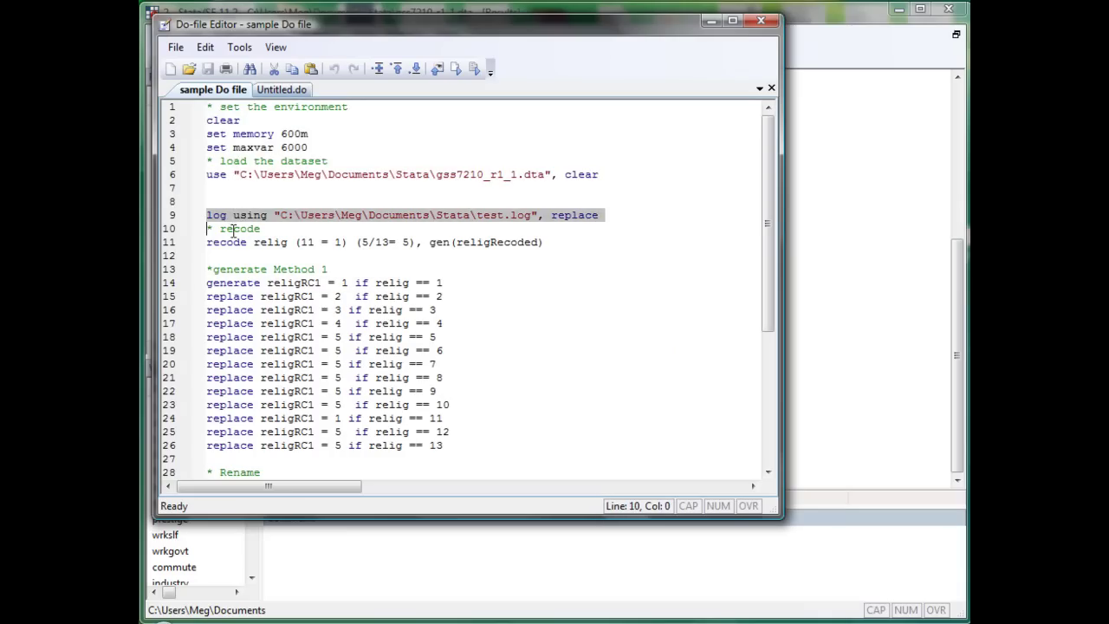
click(232, 241)
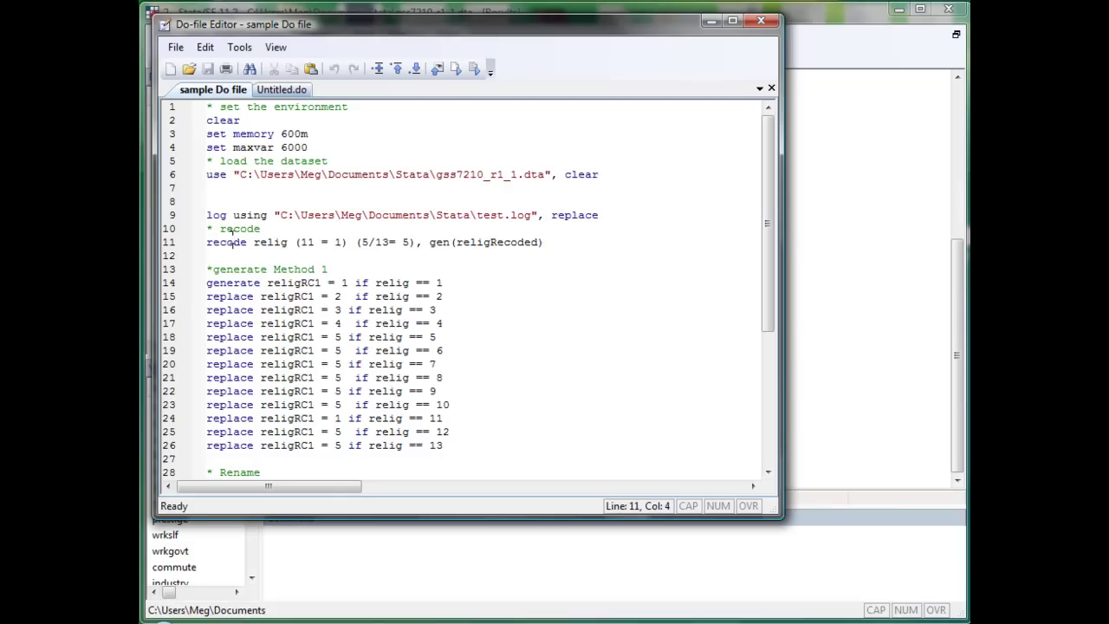
- Highlight the log command, the quoted test.log path and the replace option on line 9
drag(207, 215, 222, 216)
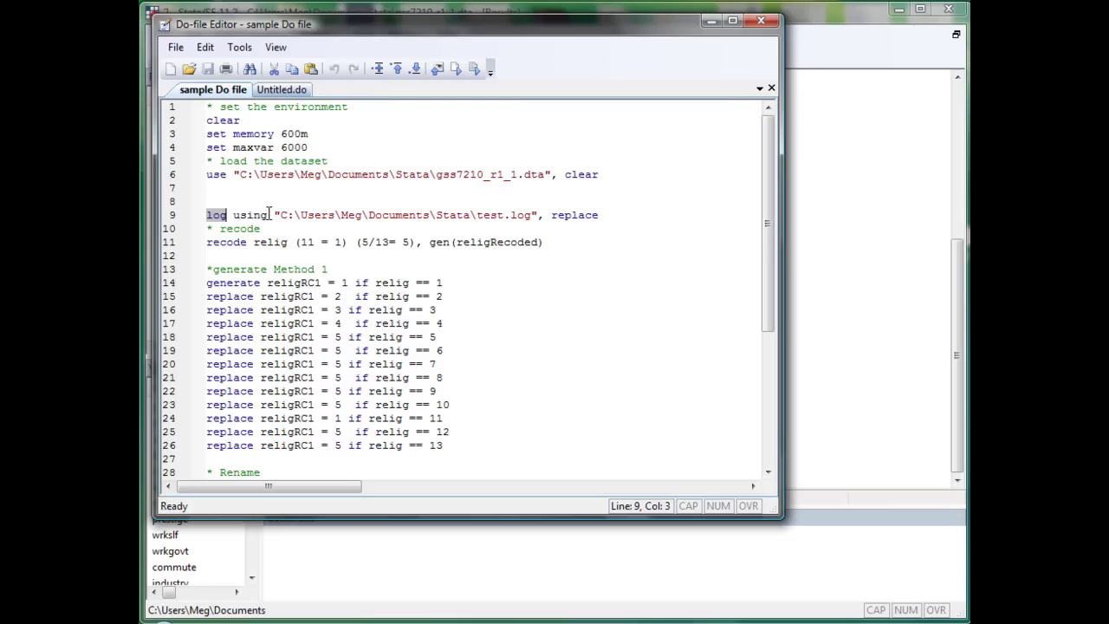
triple_click(227, 219)
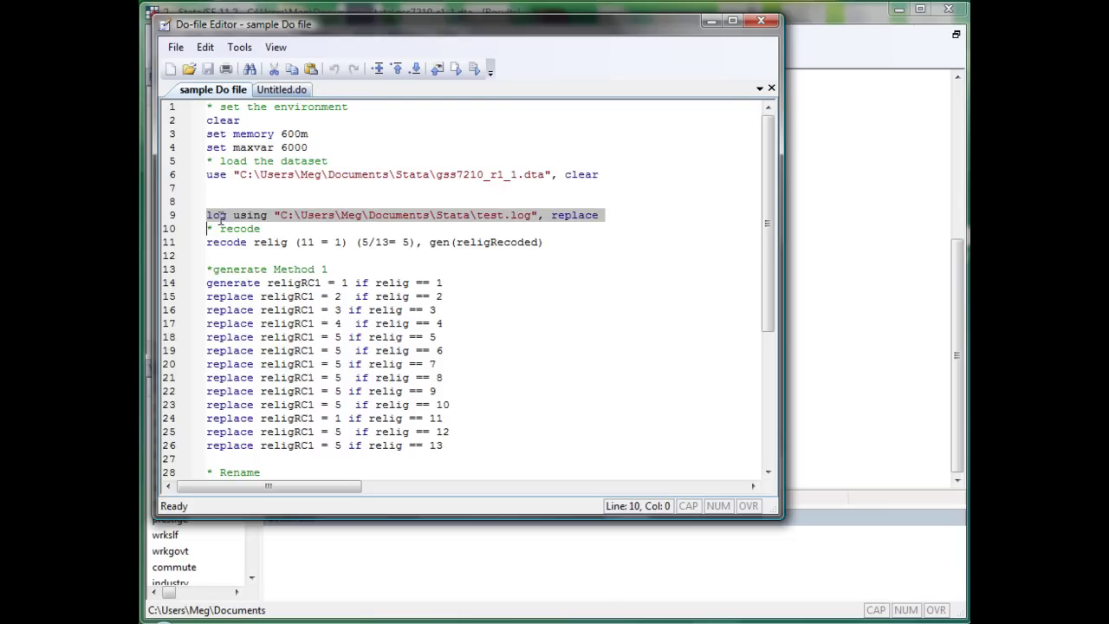
click(265, 216)
drag(271, 215, 542, 218)
click(563, 215)
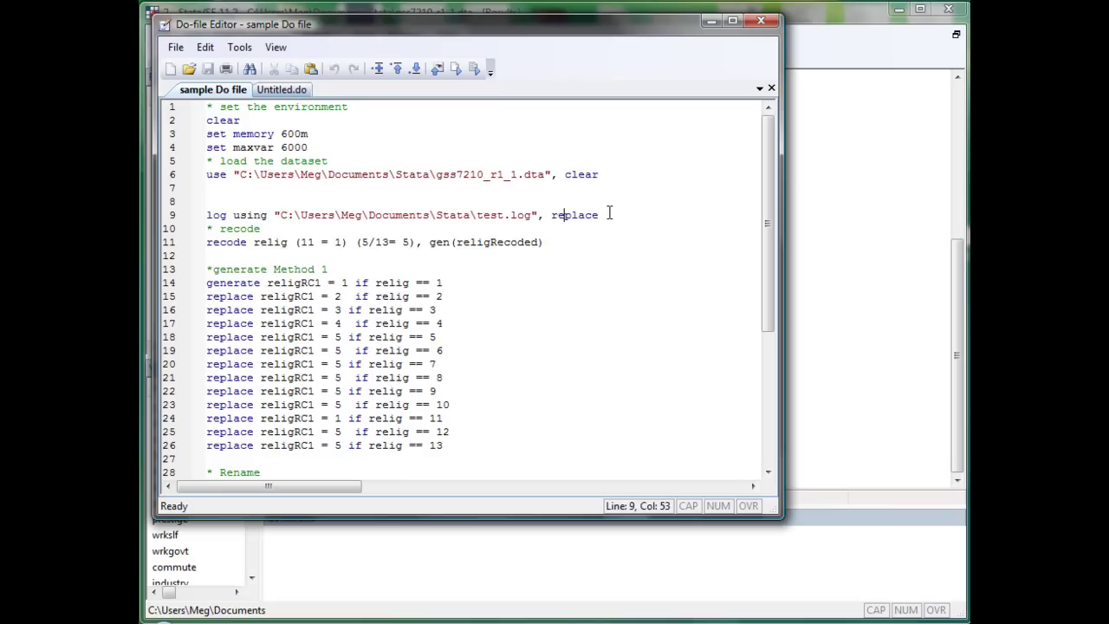
drag(609, 213, 550, 211)
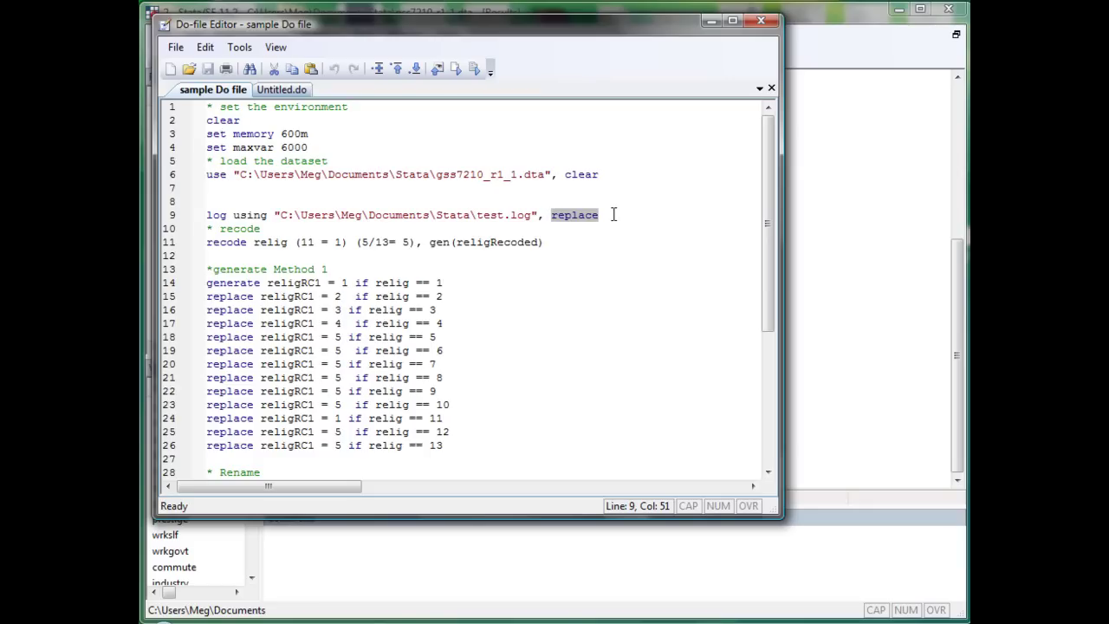
click(564, 256)
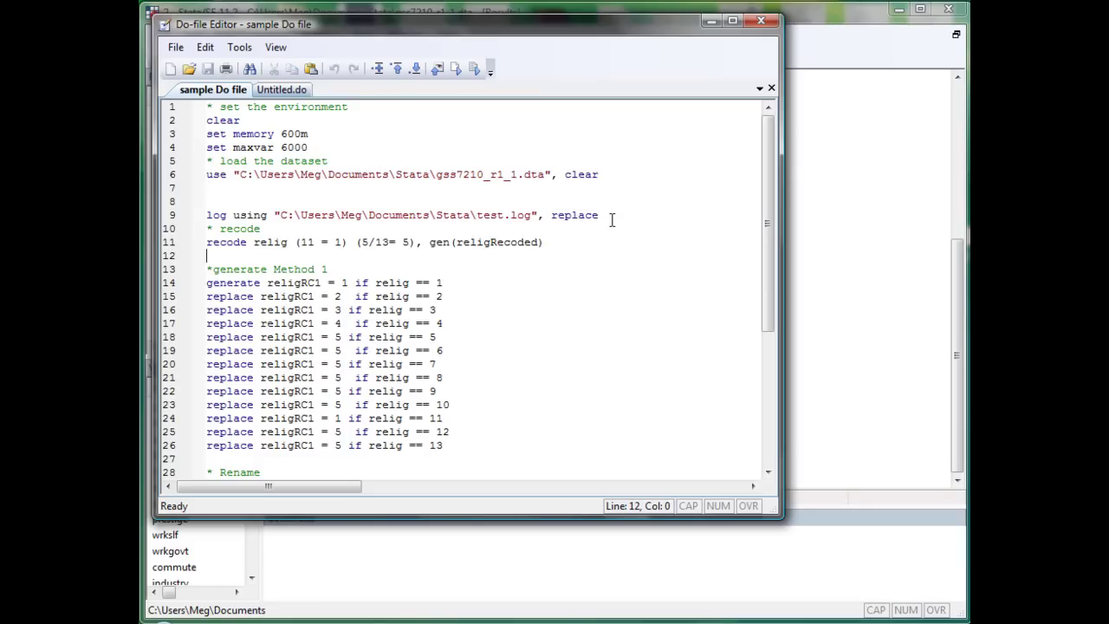
- Locate and highlight the log close command on line 40
scroll(591, 229, down, 6)
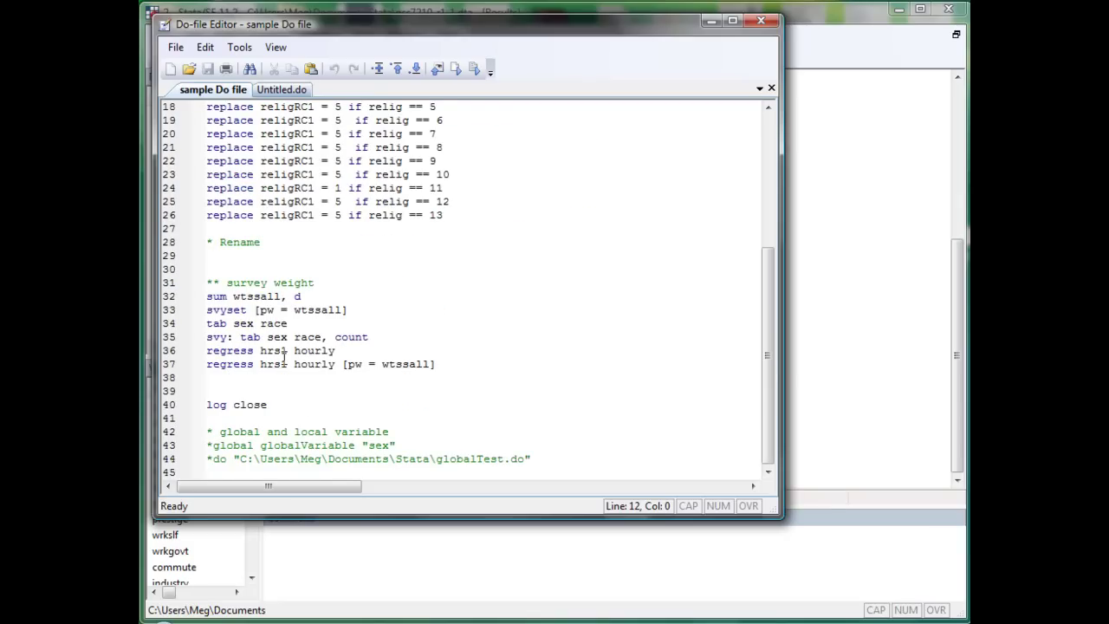
scroll(414, 337, up, 1)
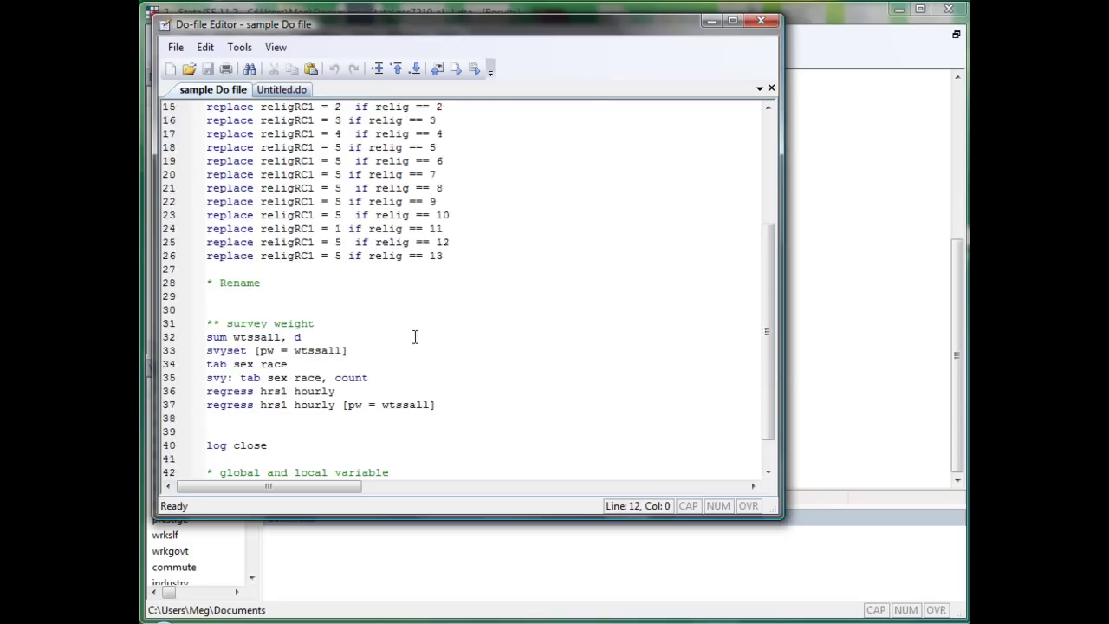
scroll(414, 337, up, 4)
scroll(314, 309, down, 5)
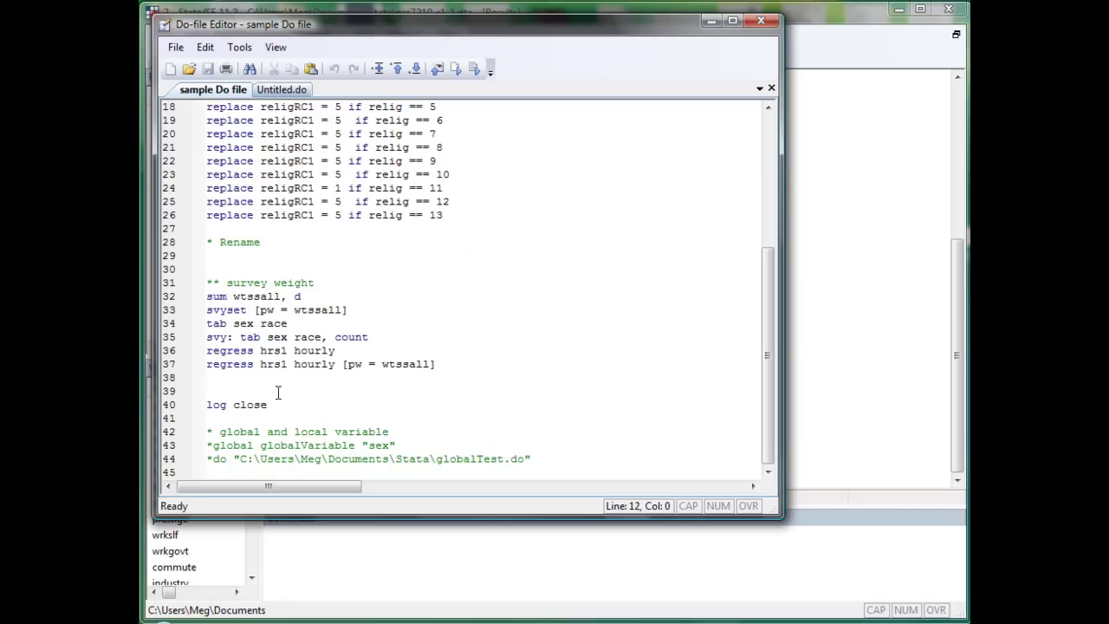
drag(283, 404, 204, 404)
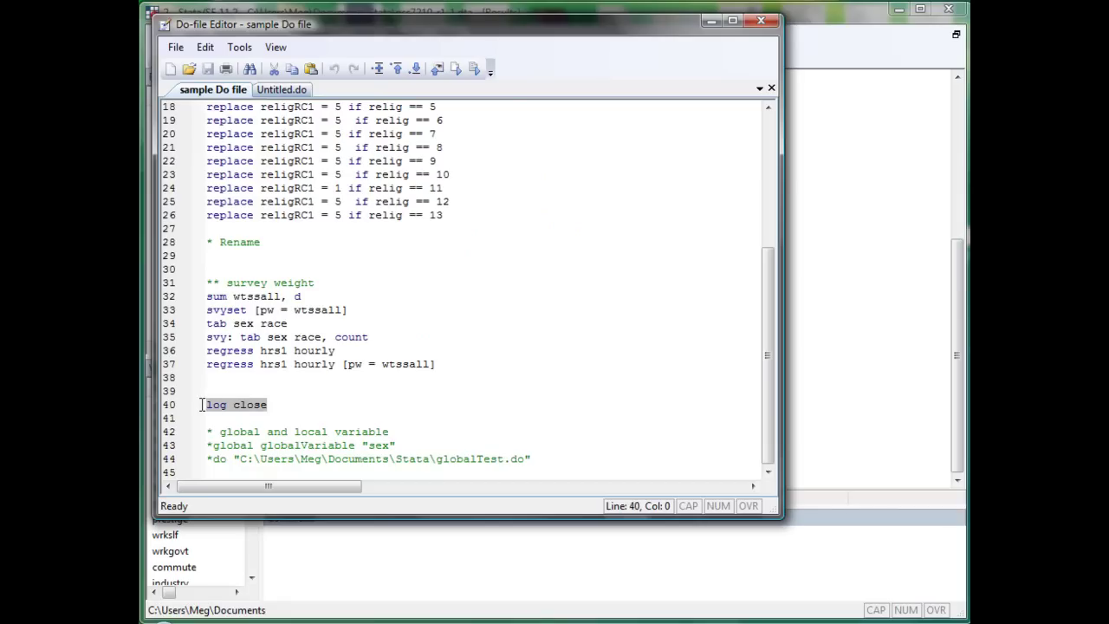
click(321, 400)
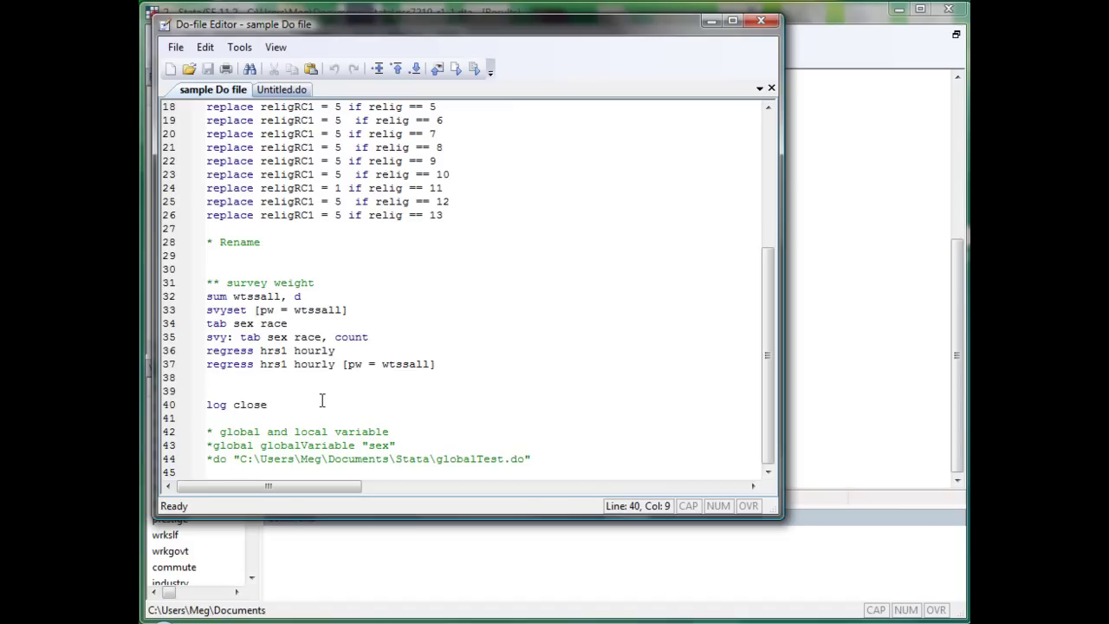
- Select do-file lines 8–40 and execute them with Ctrl+D
scroll(341, 263, up, 6)
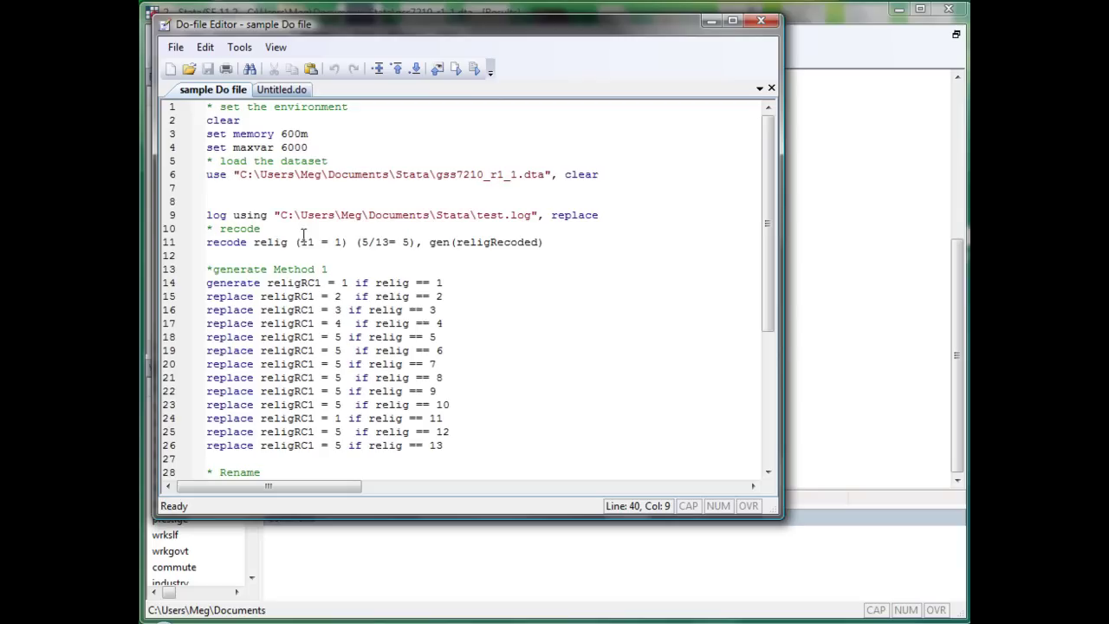
drag(263, 204, 310, 404)
key(ctrl+d)
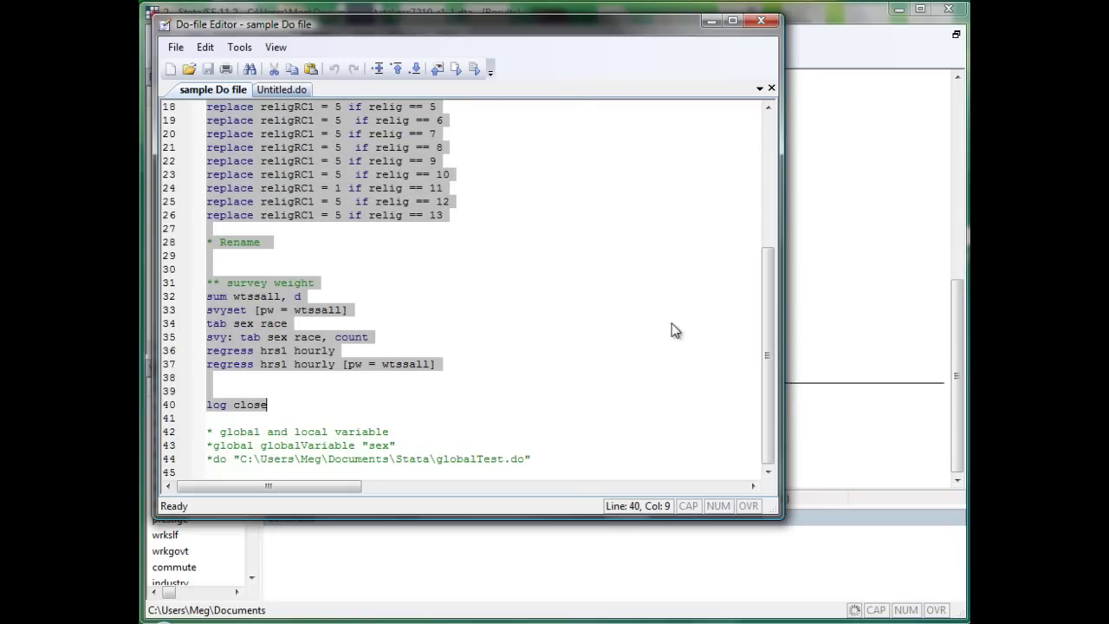
click(830, 262)
drag(957, 429, 953, 205)
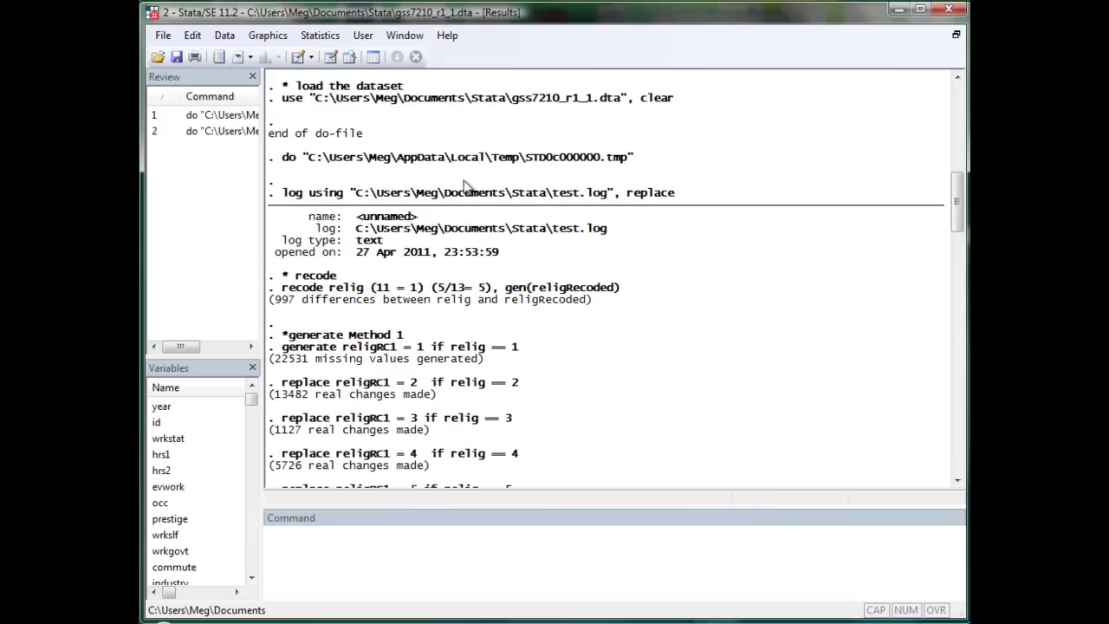
click(282, 194)
drag(286, 192, 329, 247)
click(329, 247)
drag(953, 203, 955, 425)
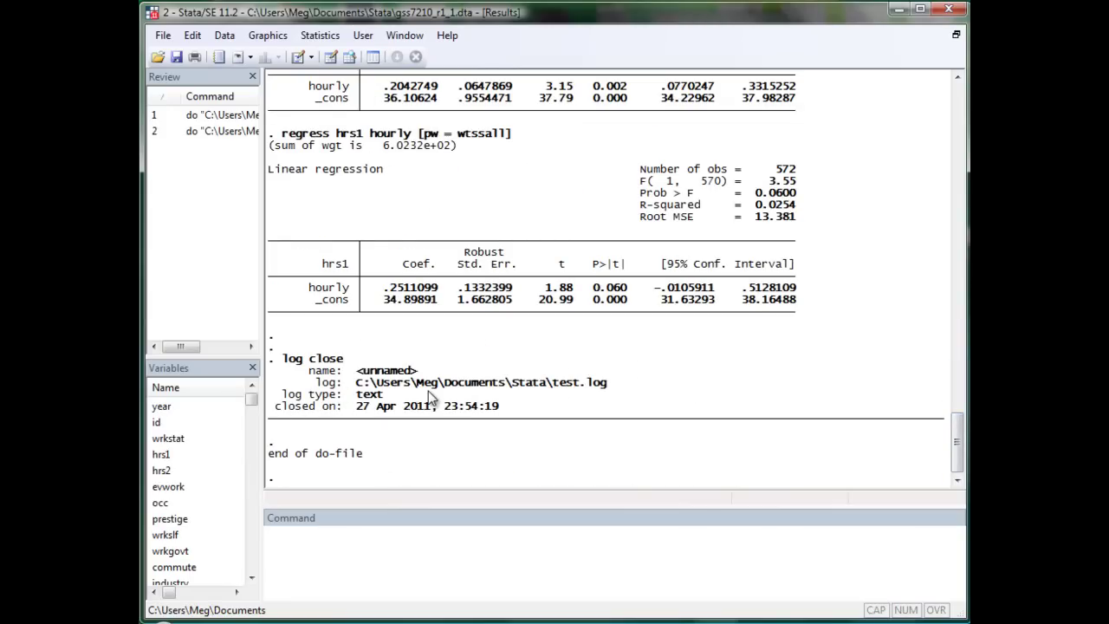
- Open the test log from the Stata folder in Notepad, maximize it, and select all its text
click(442, 617)
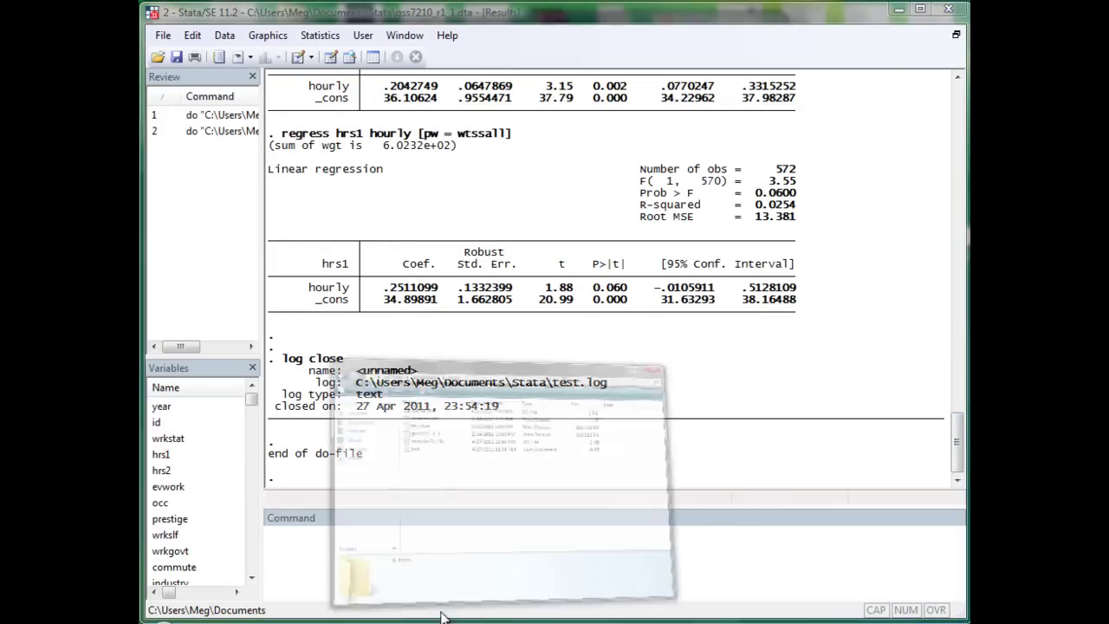
click(450, 277)
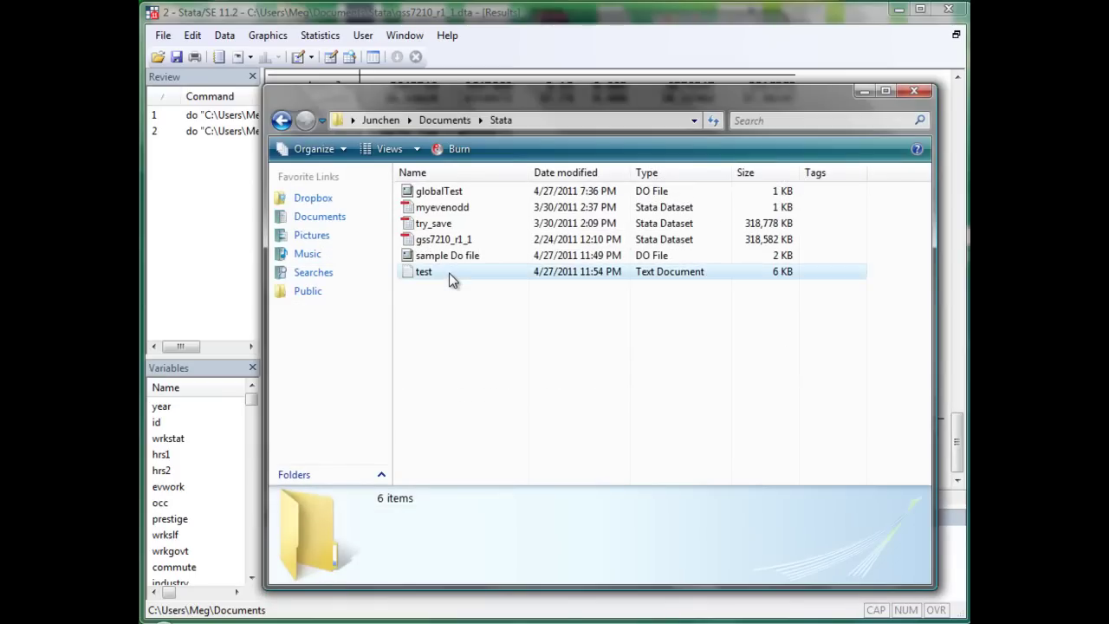
double_click(450, 277)
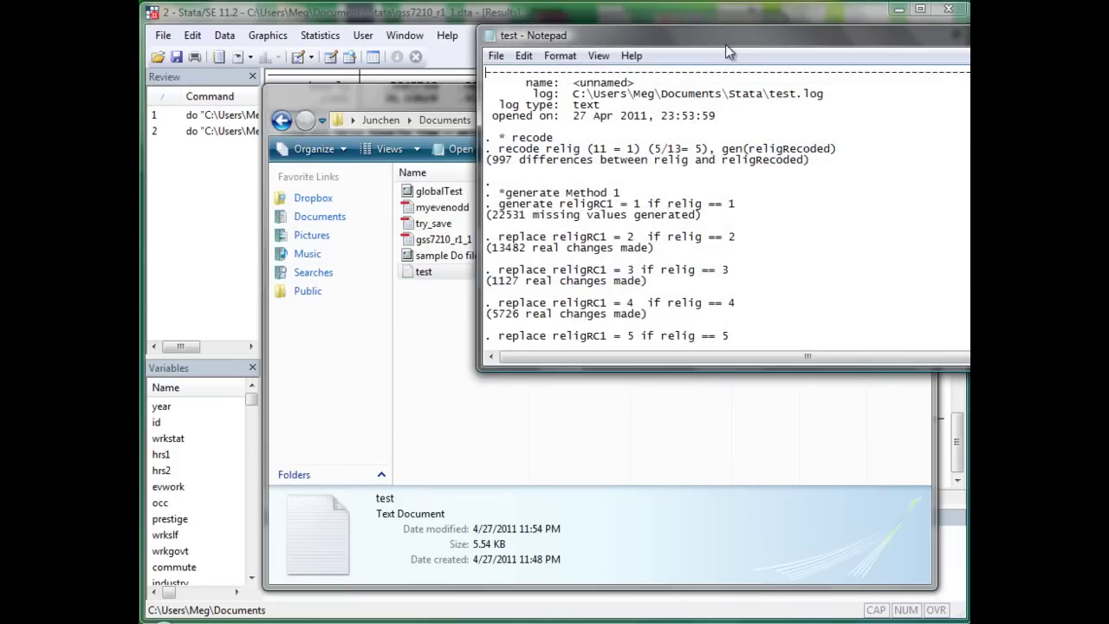
double_click(723, 38)
scroll(460, 275, down, 12)
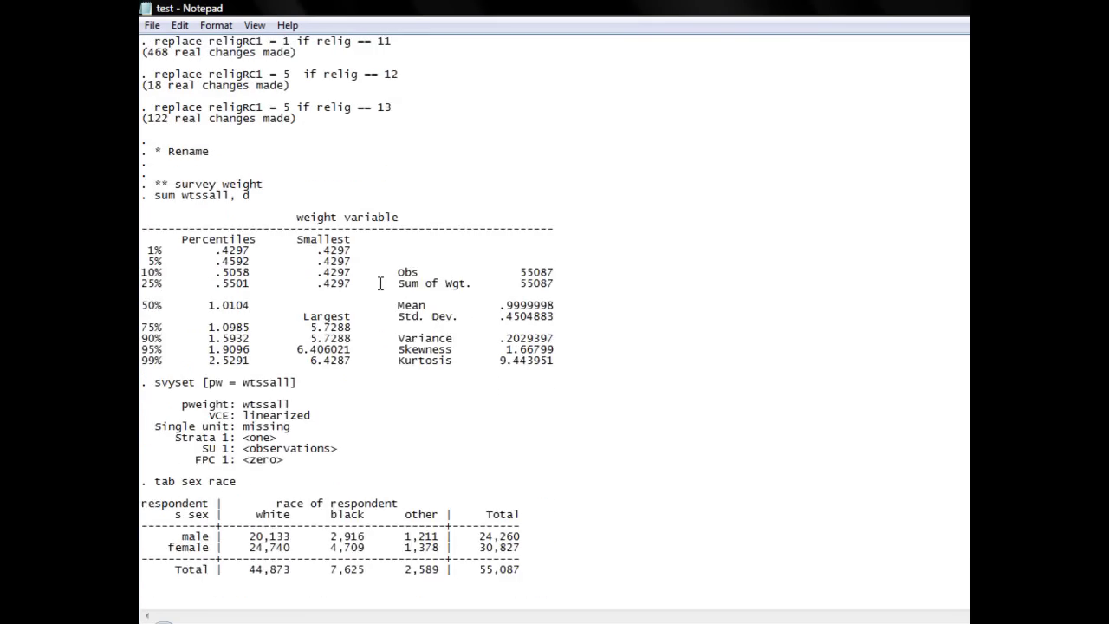
scroll(379, 284, down, 20)
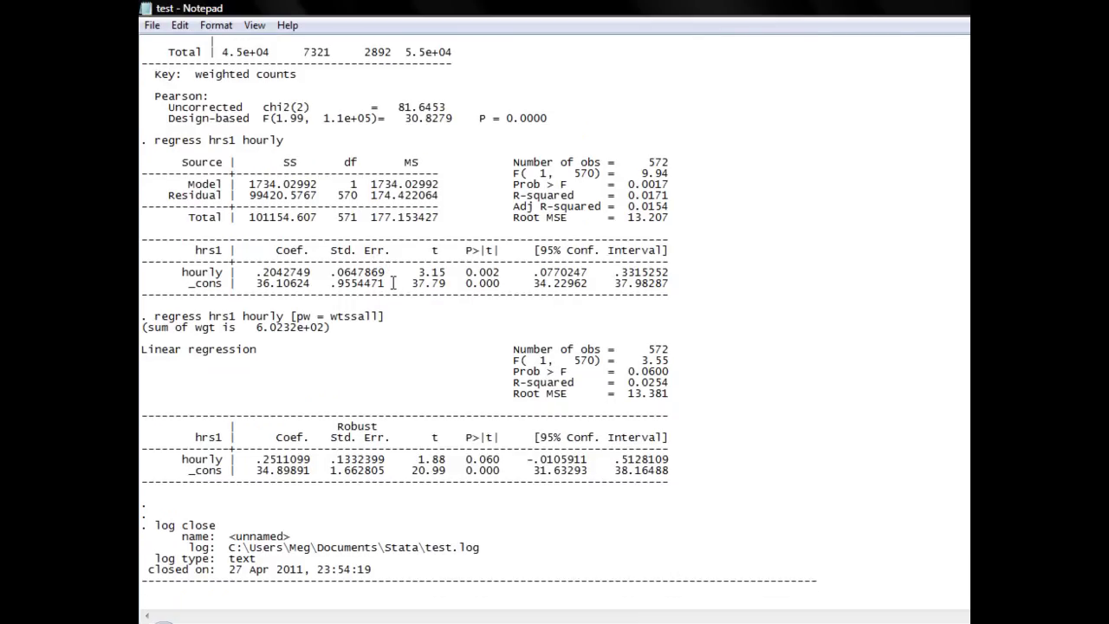
key(ctrl+a)
- Launch Microsoft Word holding the pasted Stata log
key(super)
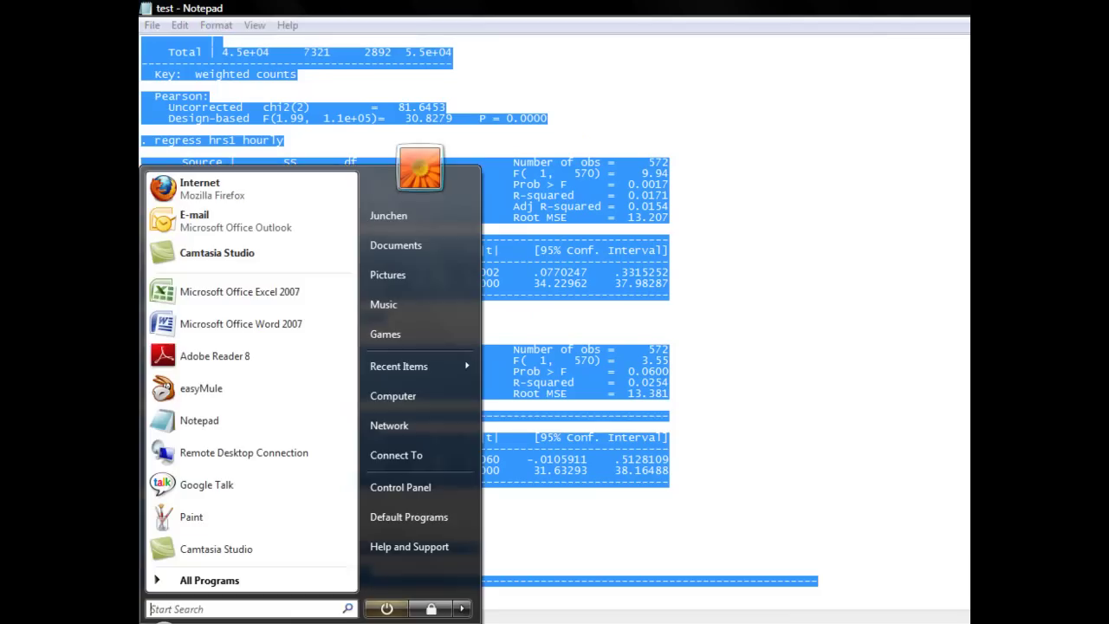
click(230, 327)
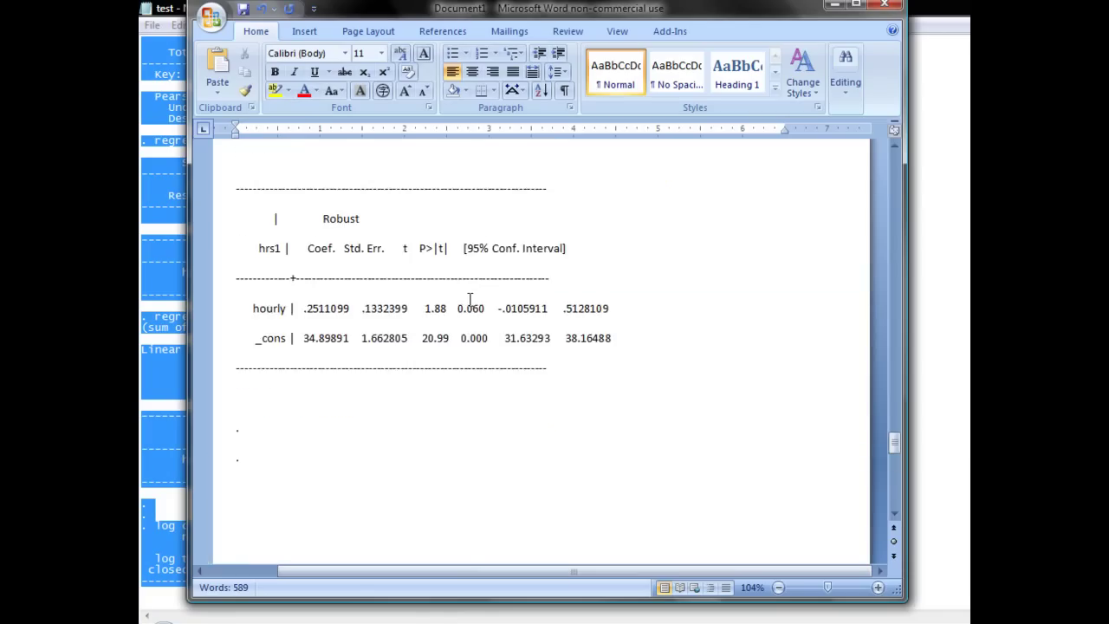
scroll(469, 297, up, 10)
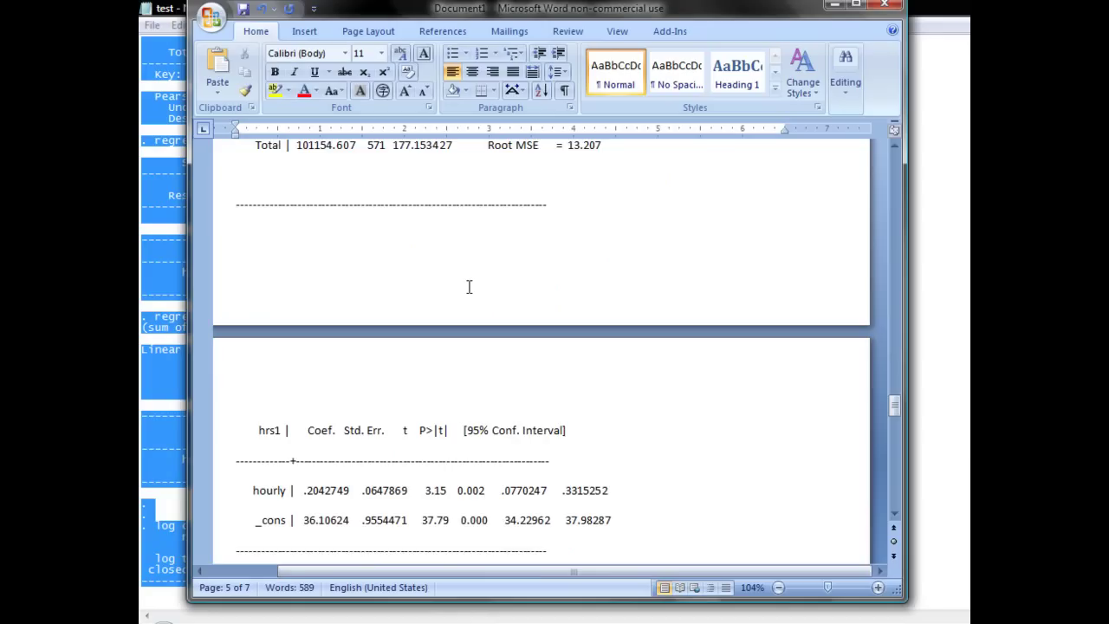
ctrl+scroll(469, 286, down, 4)
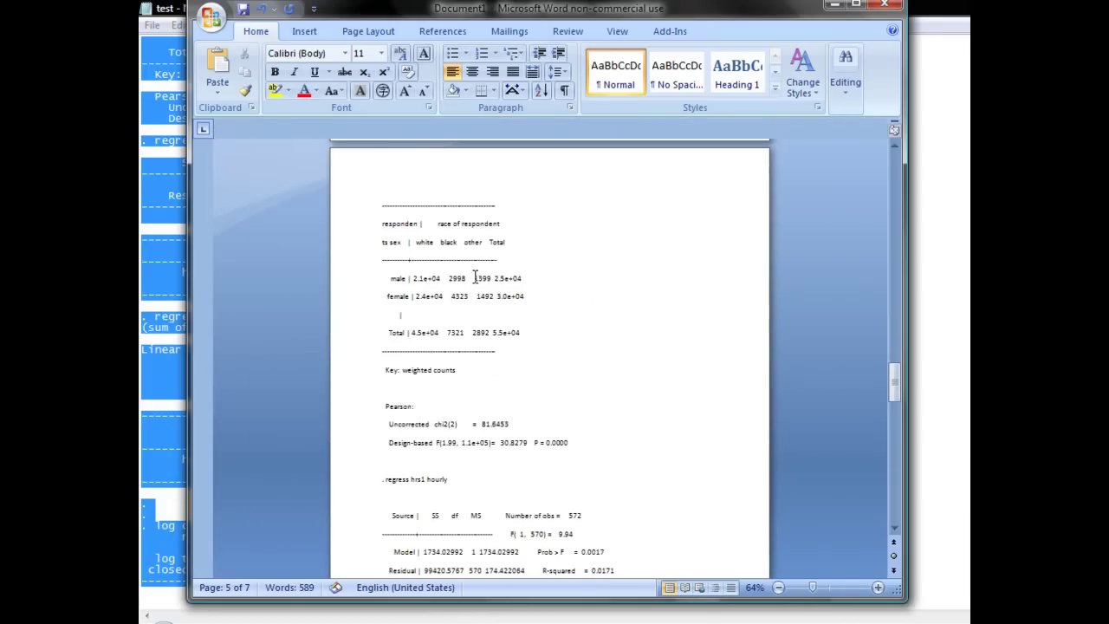
- Set the whole log to Courier New at size 8
key(ctrl+a)
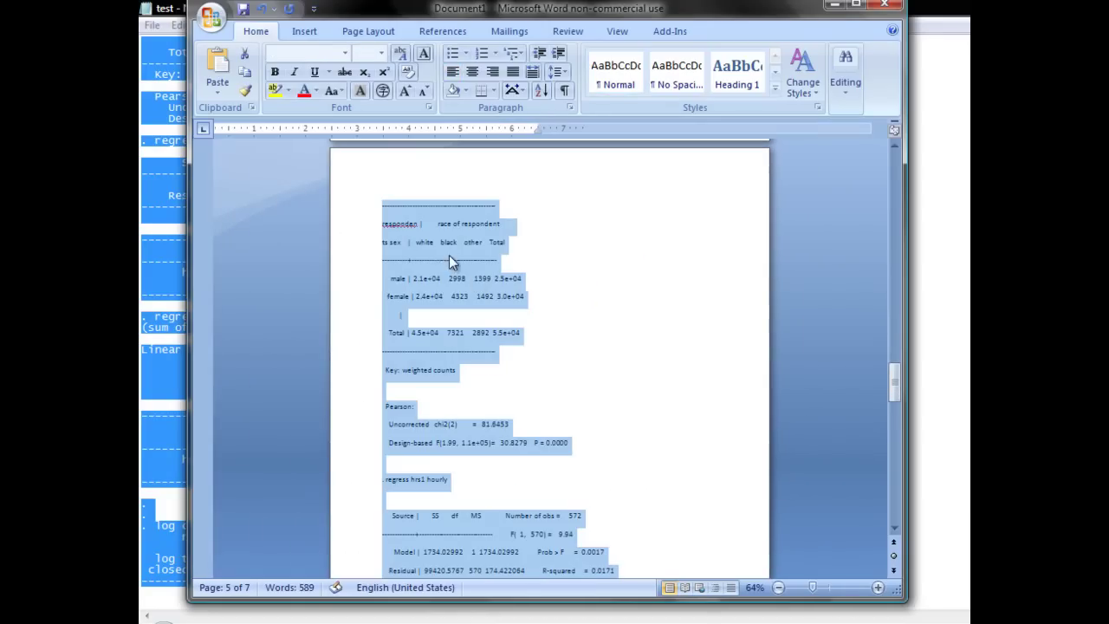
click(329, 52)
text(Courier New)
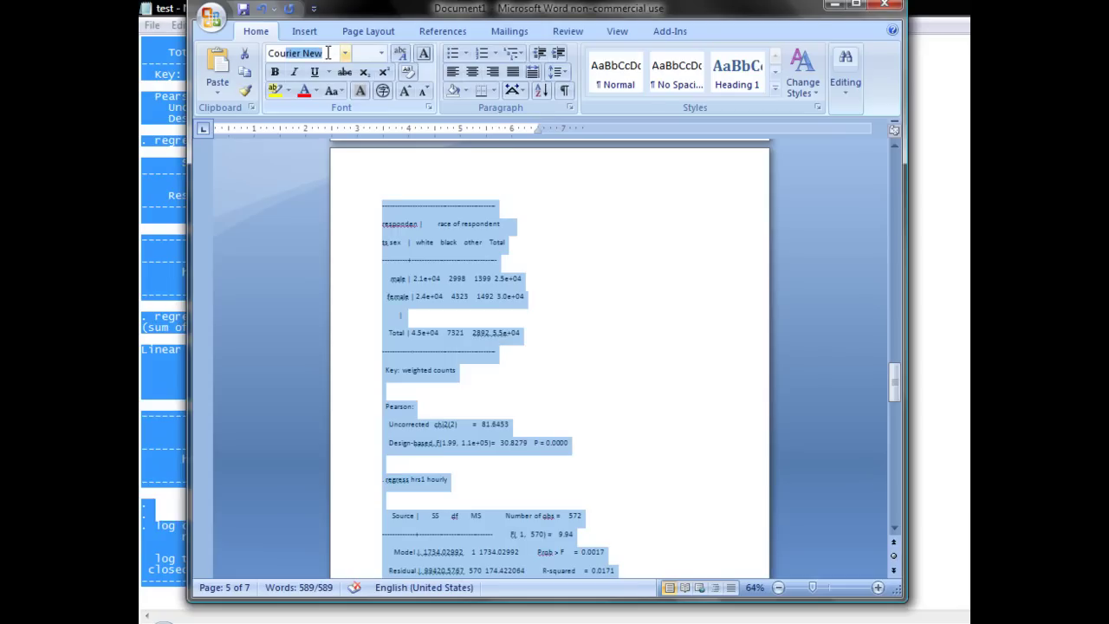
key(Return)
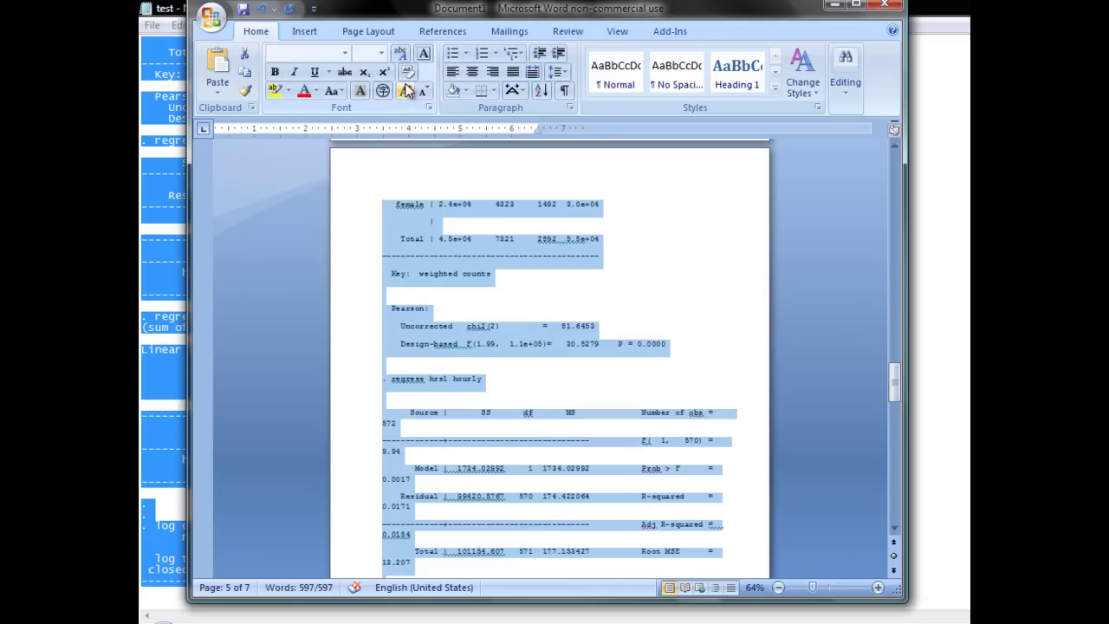
click(377, 59)
text(8)
key(Return)
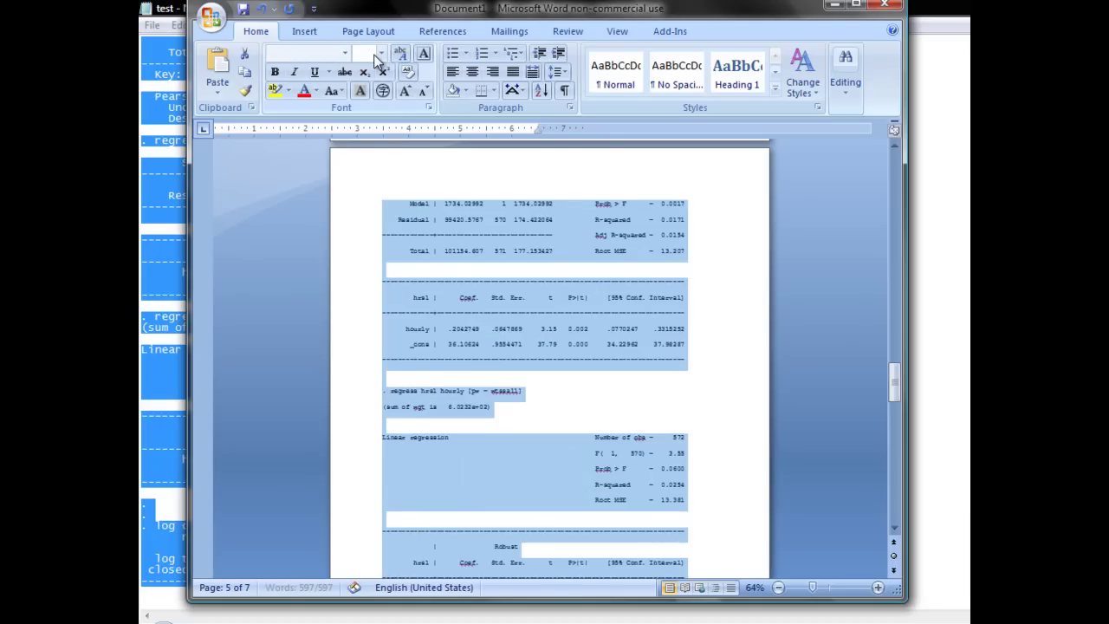
click(624, 354)
- Review the reformatted log, close Word without saving, and close Notepad
scroll(606, 351, down, 5)
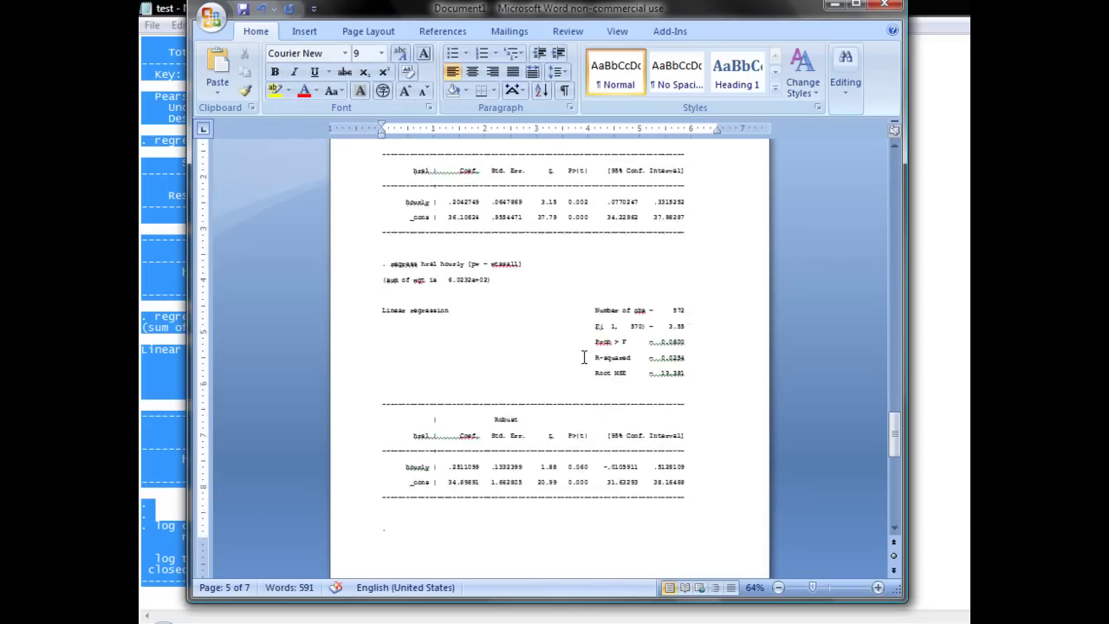
scroll(578, 349, up, 15)
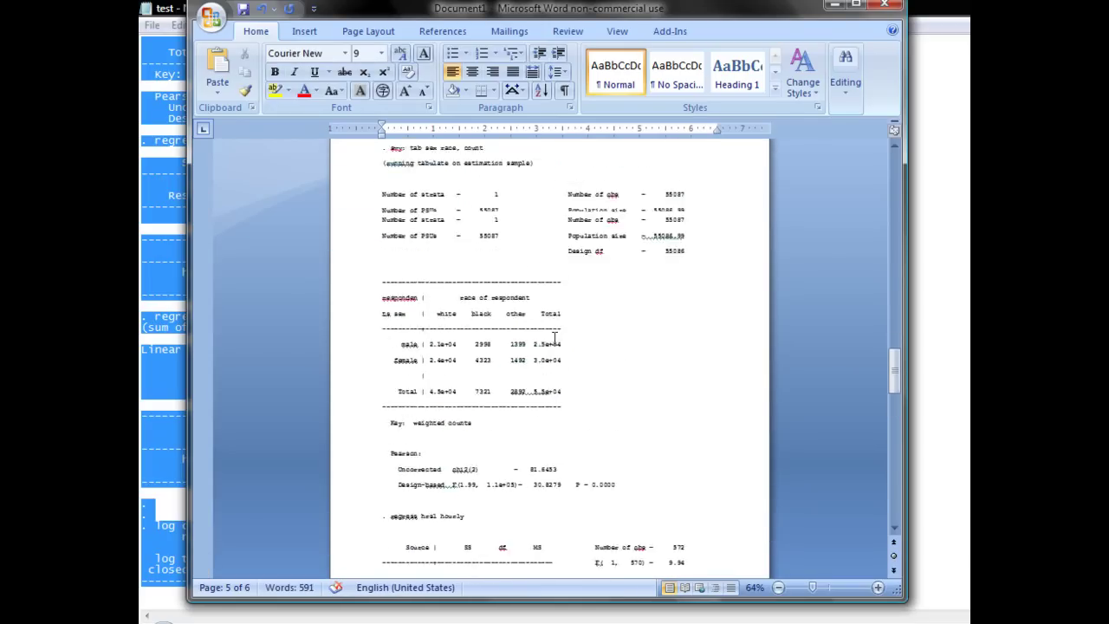
scroll(558, 330, up, 15)
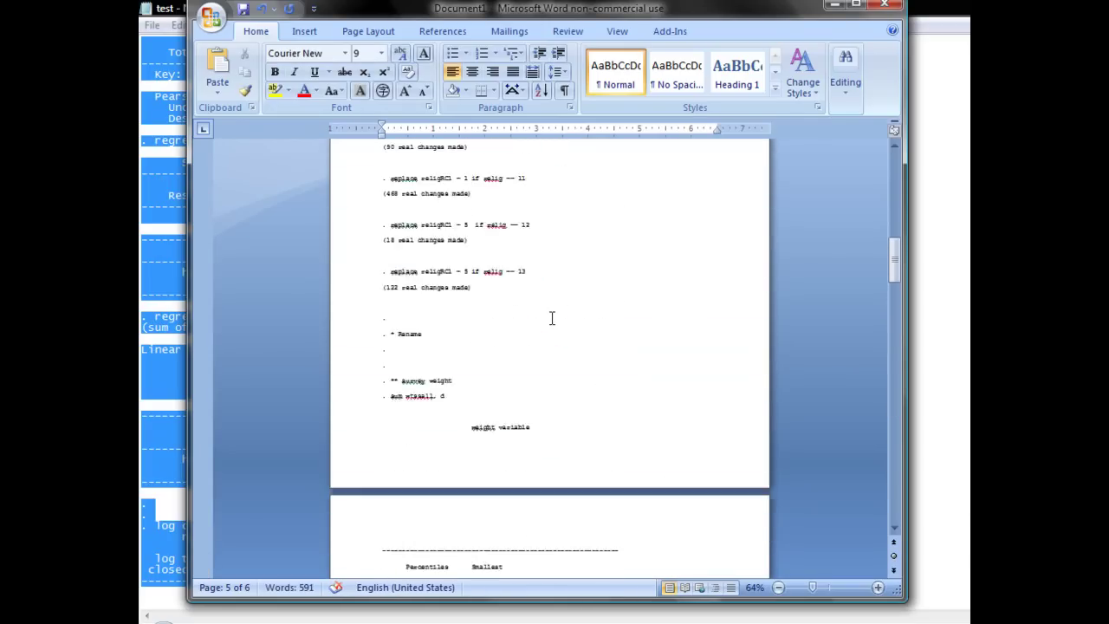
scroll(549, 322, up, 13)
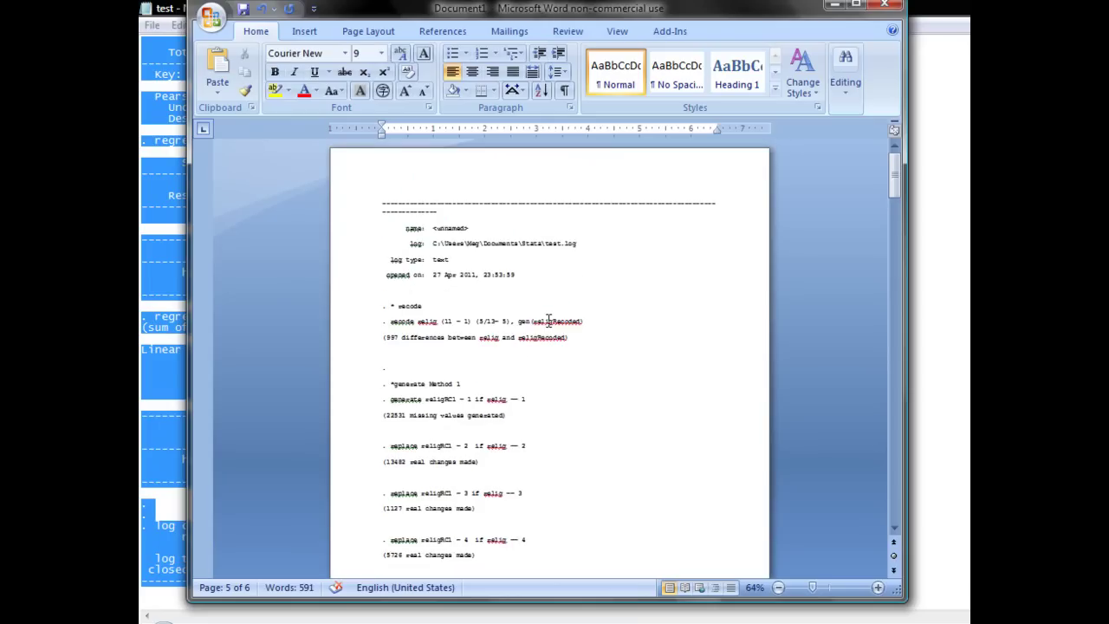
scroll(548, 324, down, 4)
scroll(549, 324, down, 15)
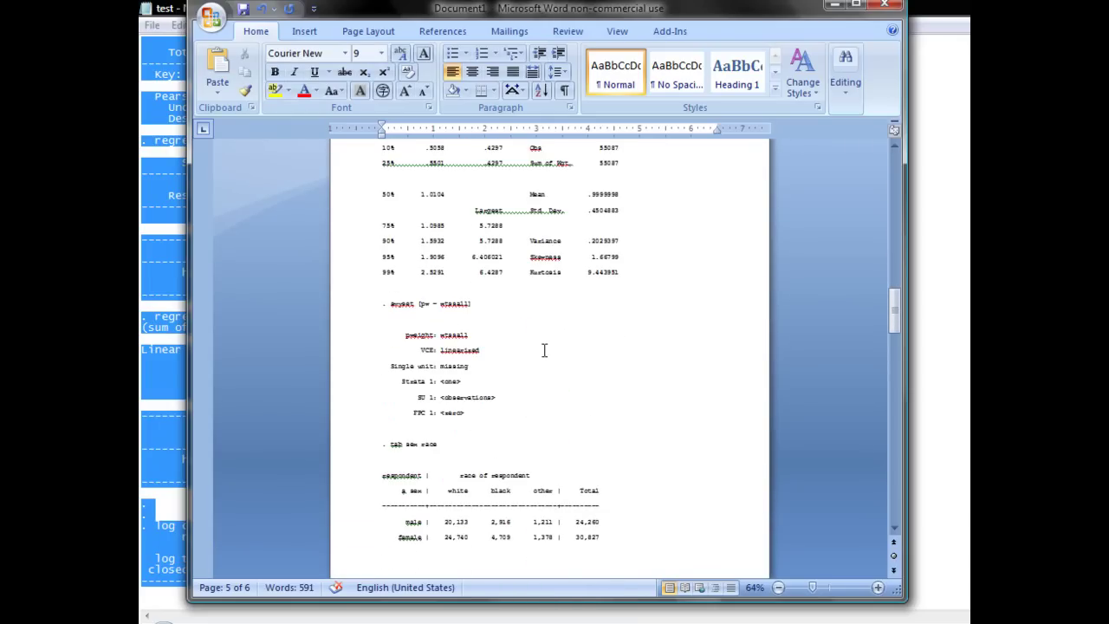
click(899, 7)
click(727, 356)
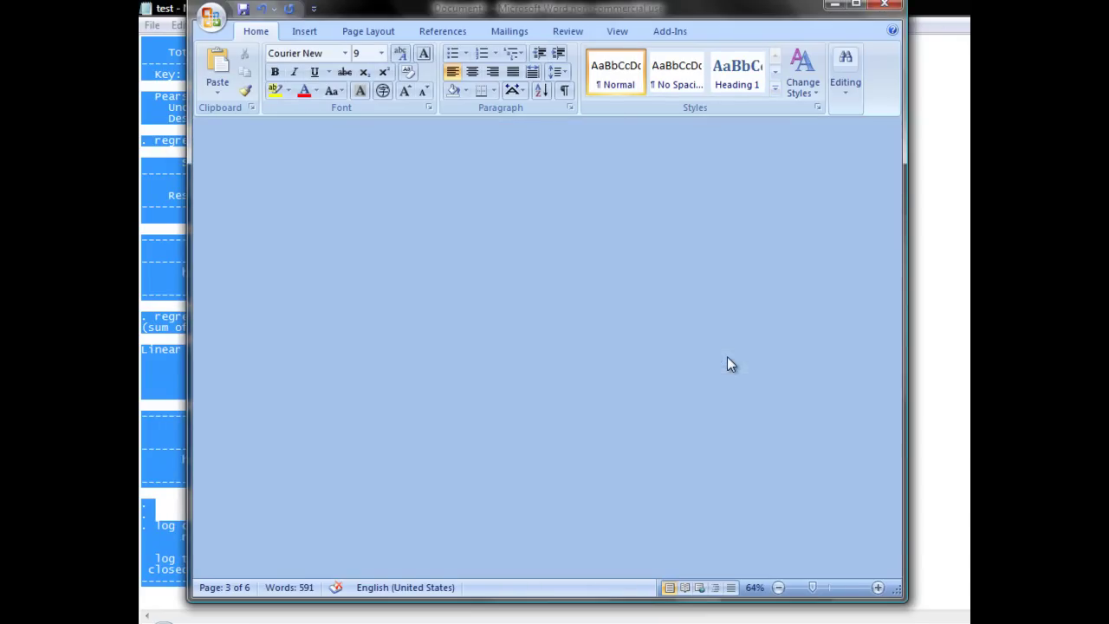
scroll(699, 268, up, 1)
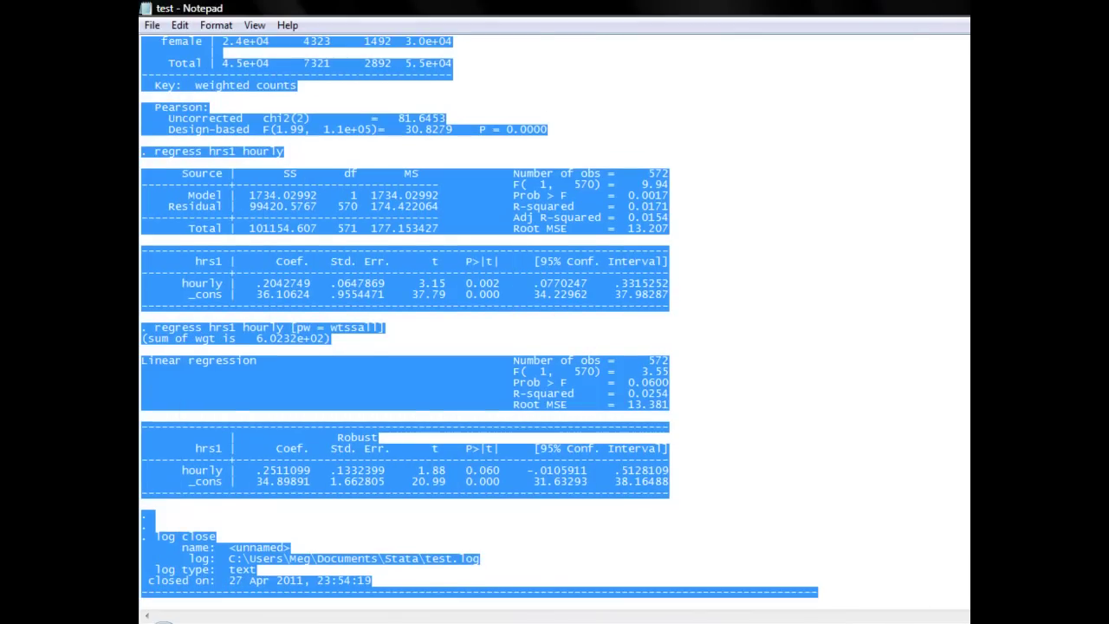
key(alt+F4)
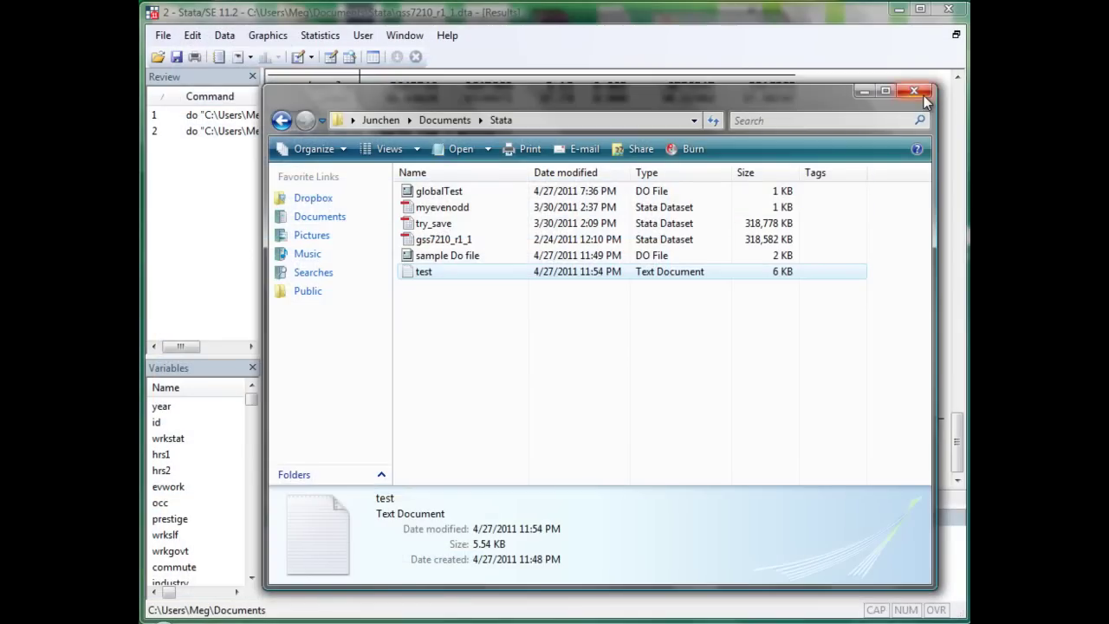
- Close the folder window to return to Stata
click(914, 91)
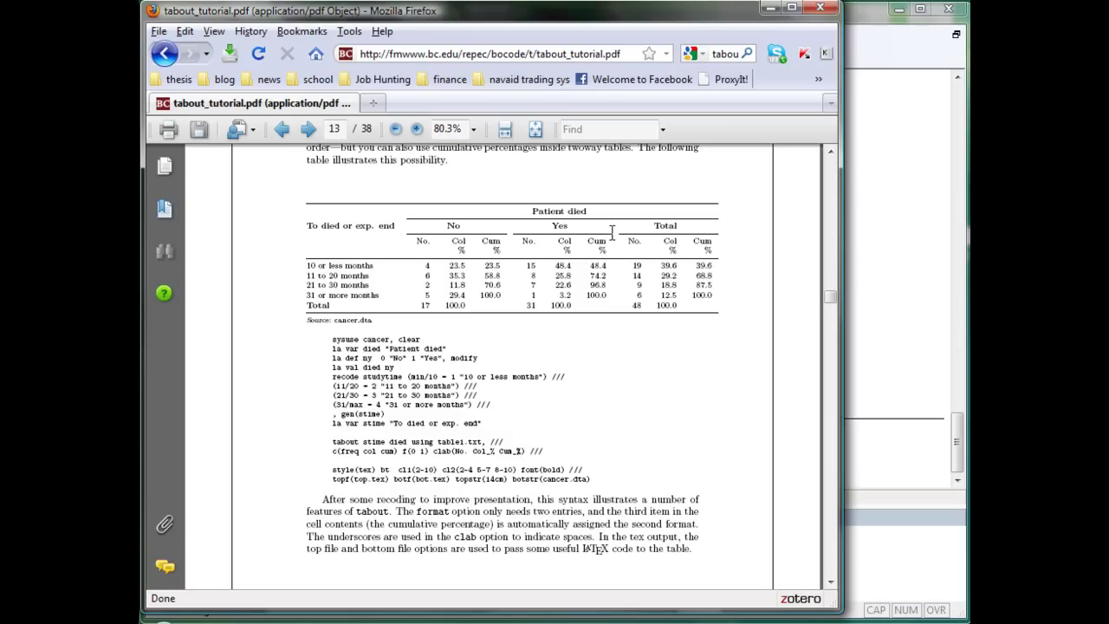
- Bring Stata forward and start commands (sy, tabout, scc) in the Command window, erasing each
click(908, 302)
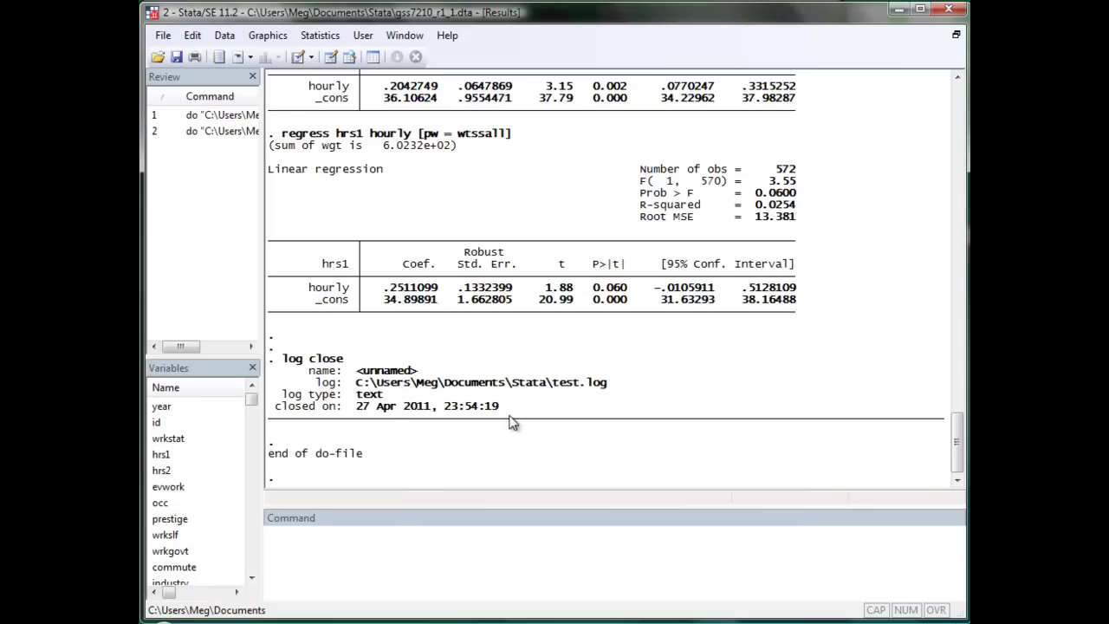
click(512, 539)
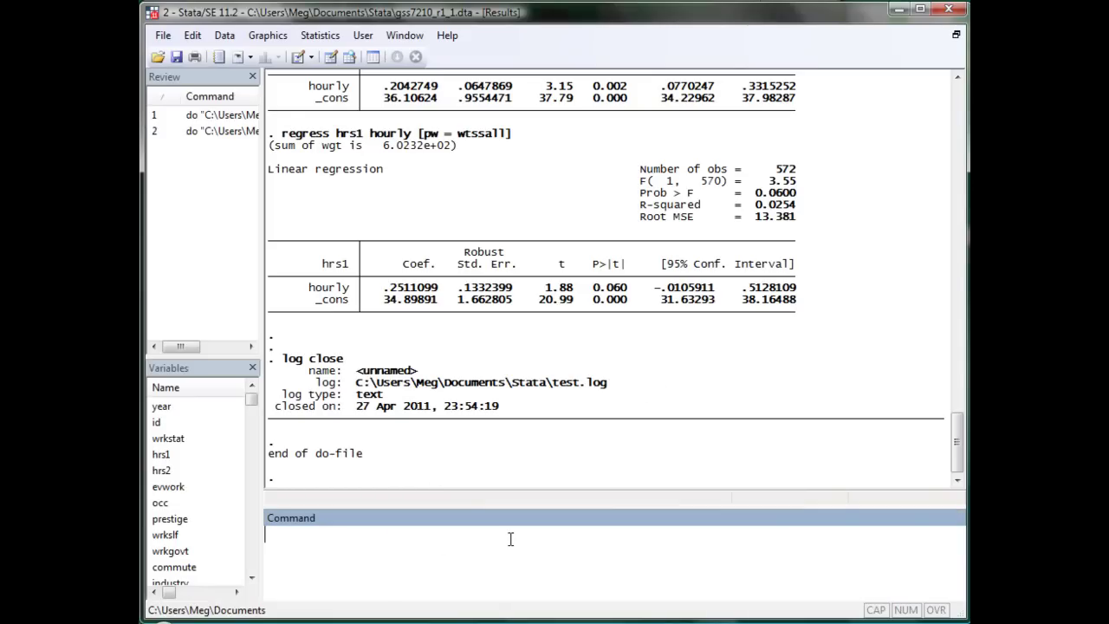
text(sy)
key(BackSpace)
key(BackSpace)
text(tabout)
key(BackSpace)
key(BackSpace)
key(BackSpace)
key(BackSpace)
key(BackSpace)
text(scc)
key(BackSpace)
key(BackSpace)
key(BackSpace)
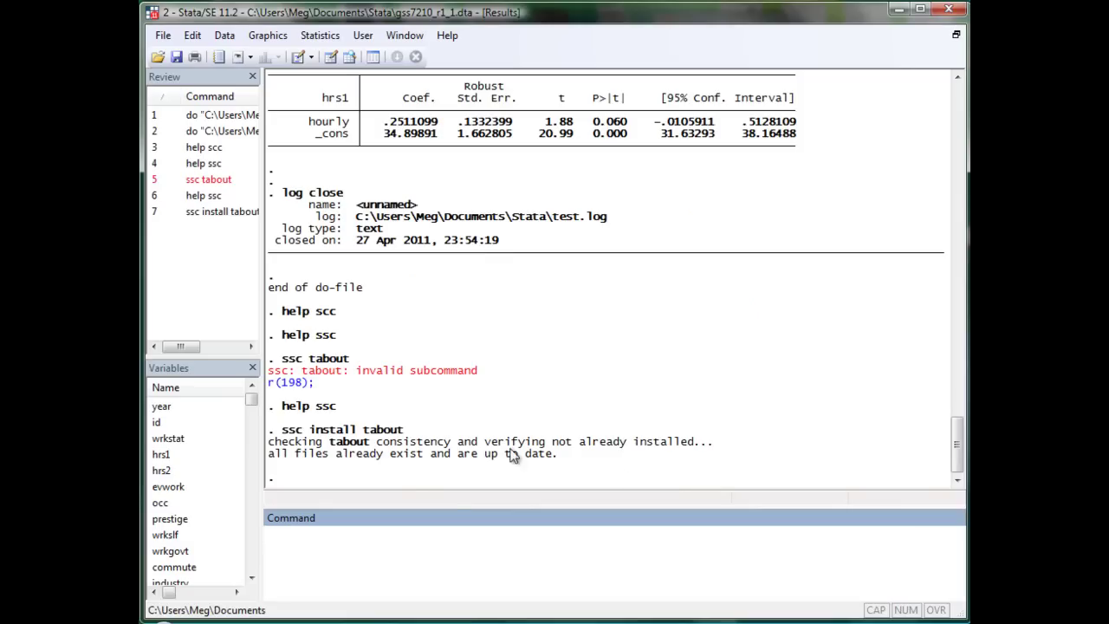
- Highlight the earlier ssc install tabout line in the Results window
click(286, 437)
drag(286, 438, 408, 433)
click(411, 434)
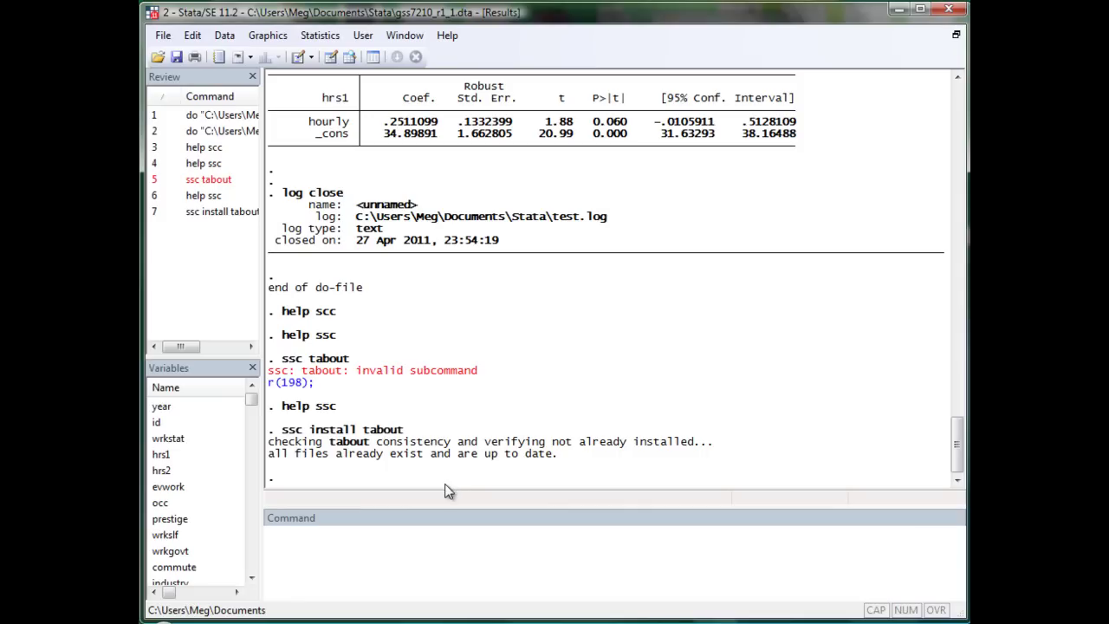
- Write tabout race sex using the pasted Stata folder path to demo.xls with svy
click(444, 528)
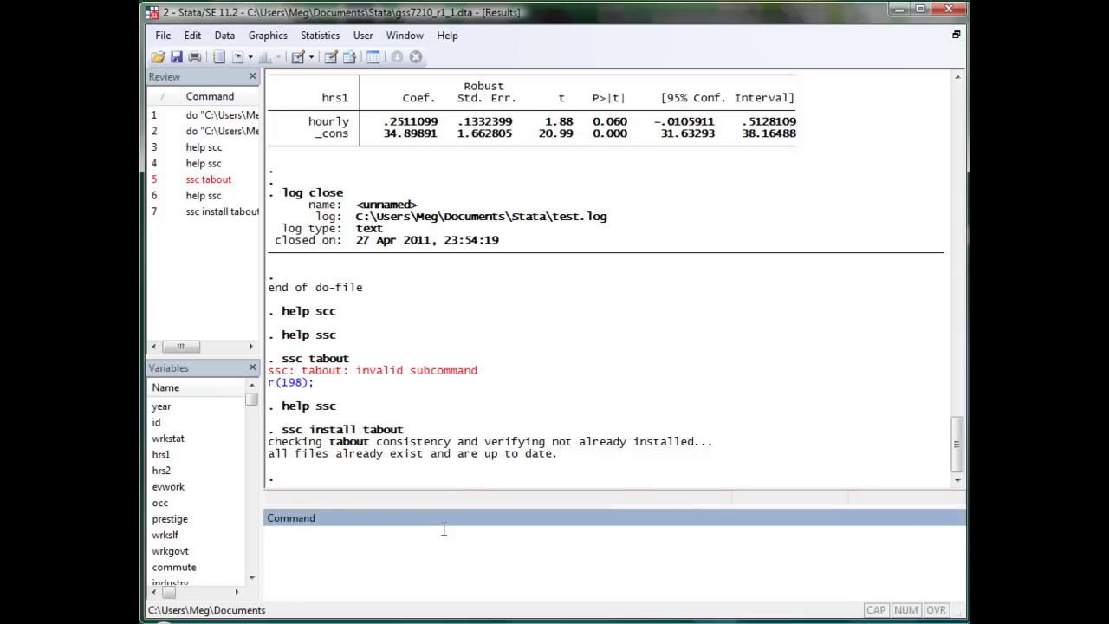
text(tabout)
text(race )
text(sex)
text(,)
key(BackSpace)
key(BackSpace)
text(using ")
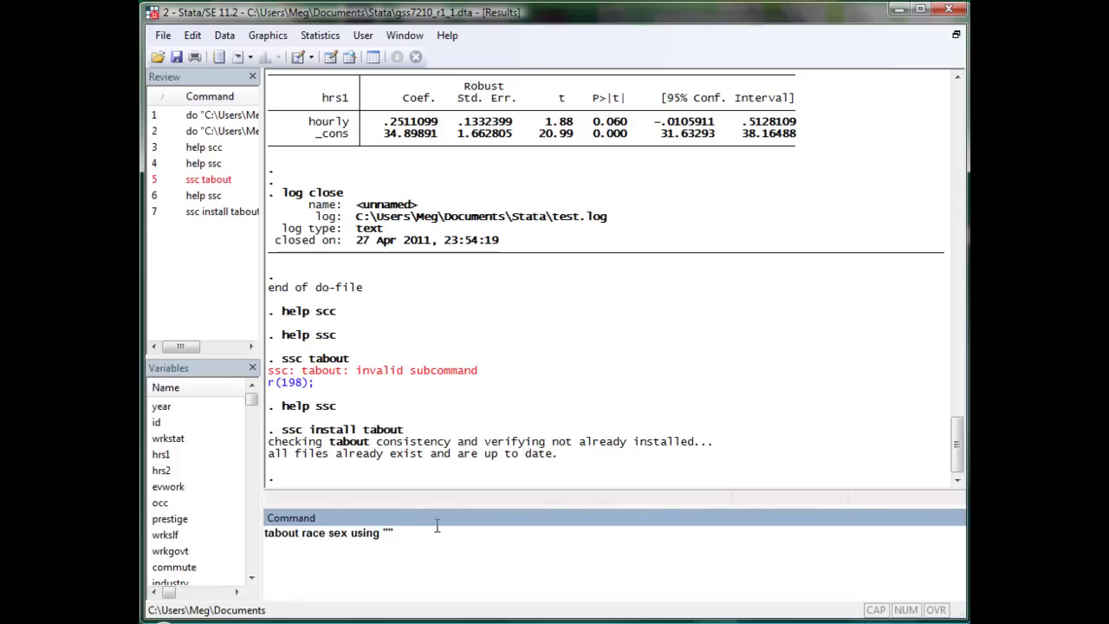
drag(356, 217, 554, 227)
key(ctrl+c)
click(389, 535)
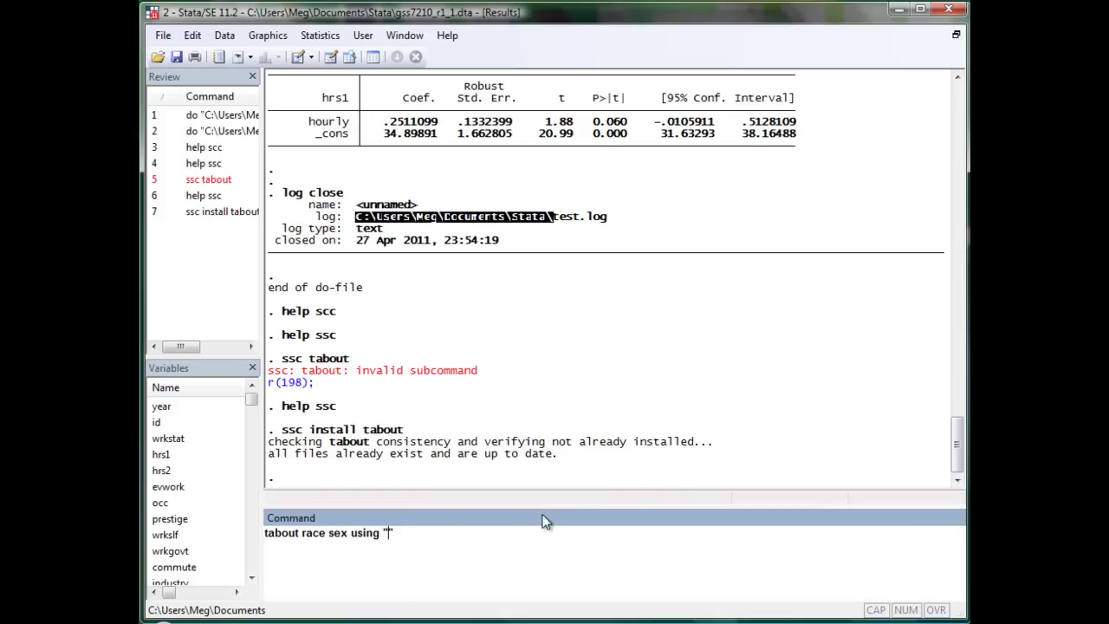
key(ctrl+v)
text(ents\Stata\demo.xls")
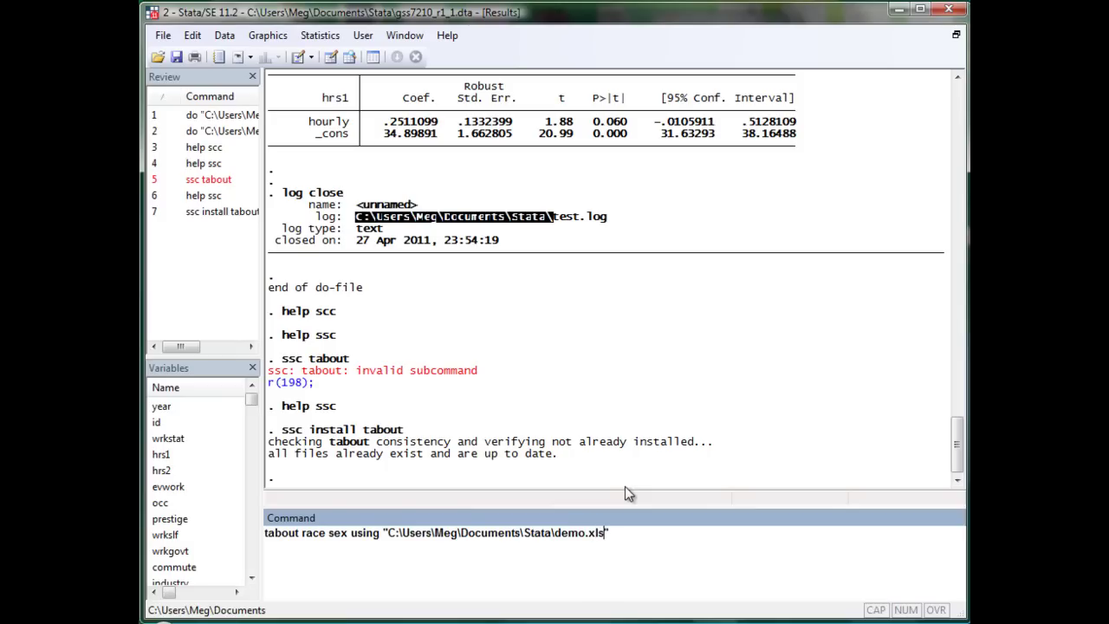
text(, svy stats())
- Fill in the options stats(chi), c(fre) and clabel(count)
key(Left)
text(chi)
key(Right)
text(c())
key(Left)
text(fre)
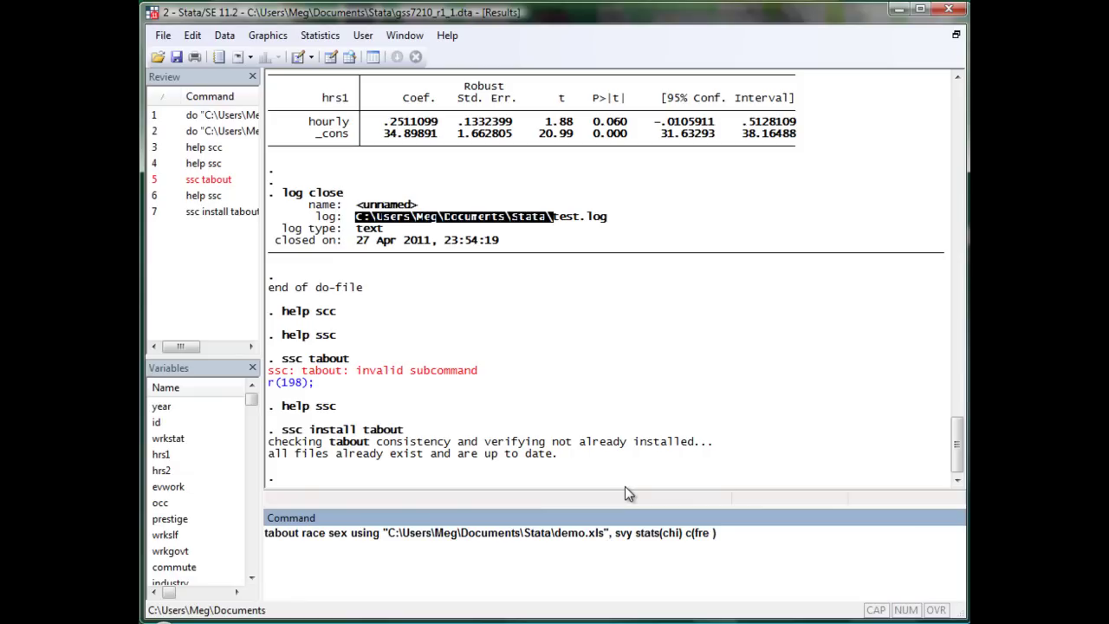
key(Right)
text(cl())
key(Left)
text(abel(t)
key(BackSpace)
text(count)
- Run the tabout command and scroll back through its output in Results
key(Return)
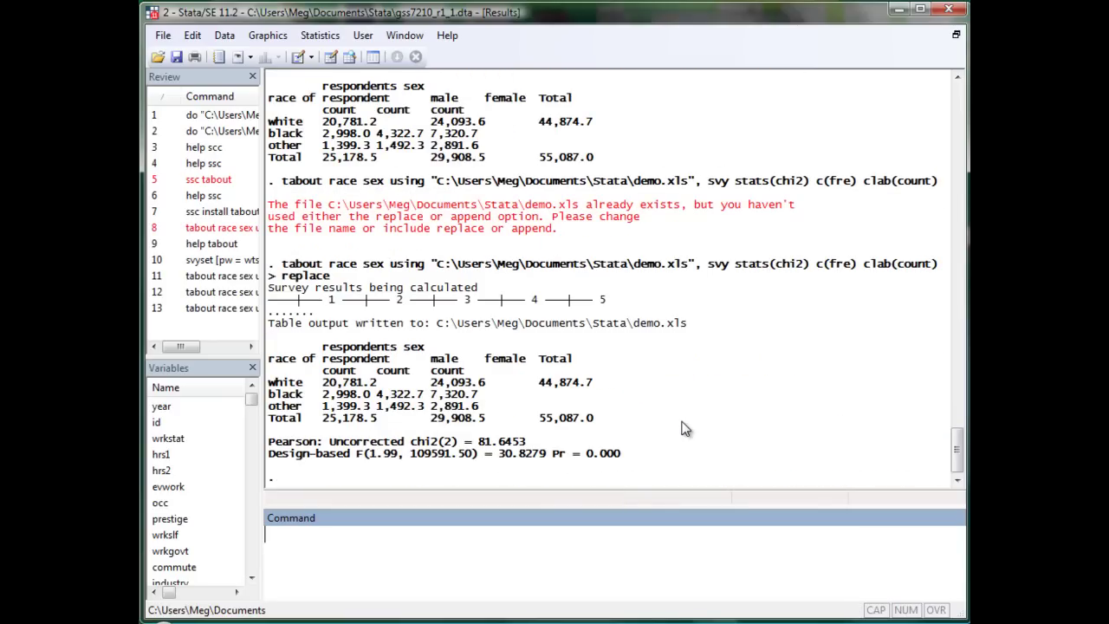
click(685, 428)
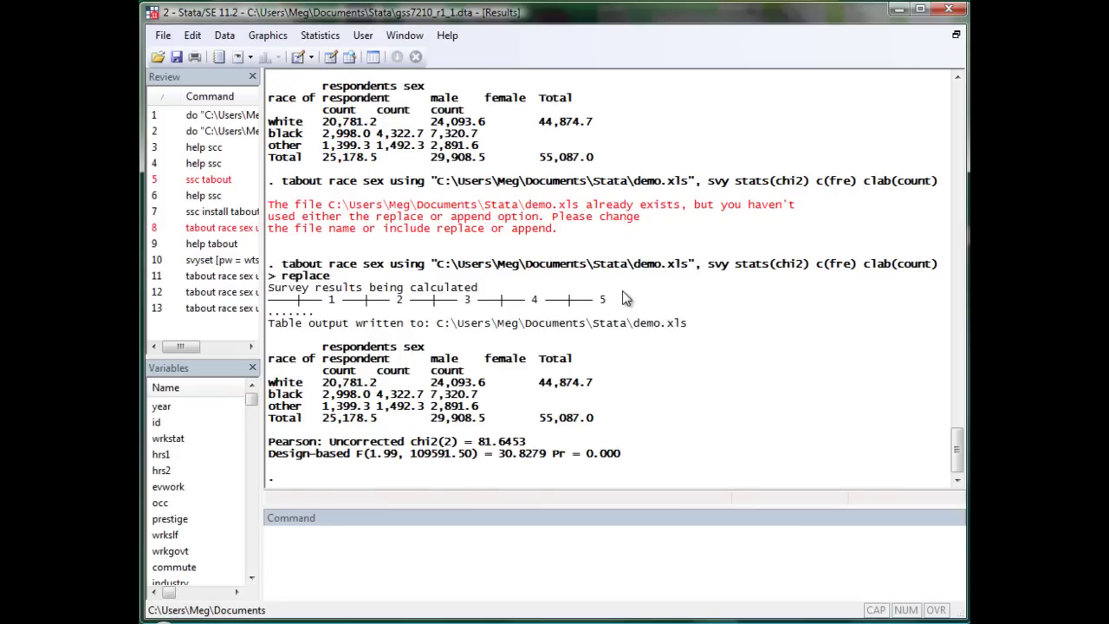
scroll(623, 298, up, 9)
- Open the exported workbook, select table cells, and widen column A to fit the race label
key(super)
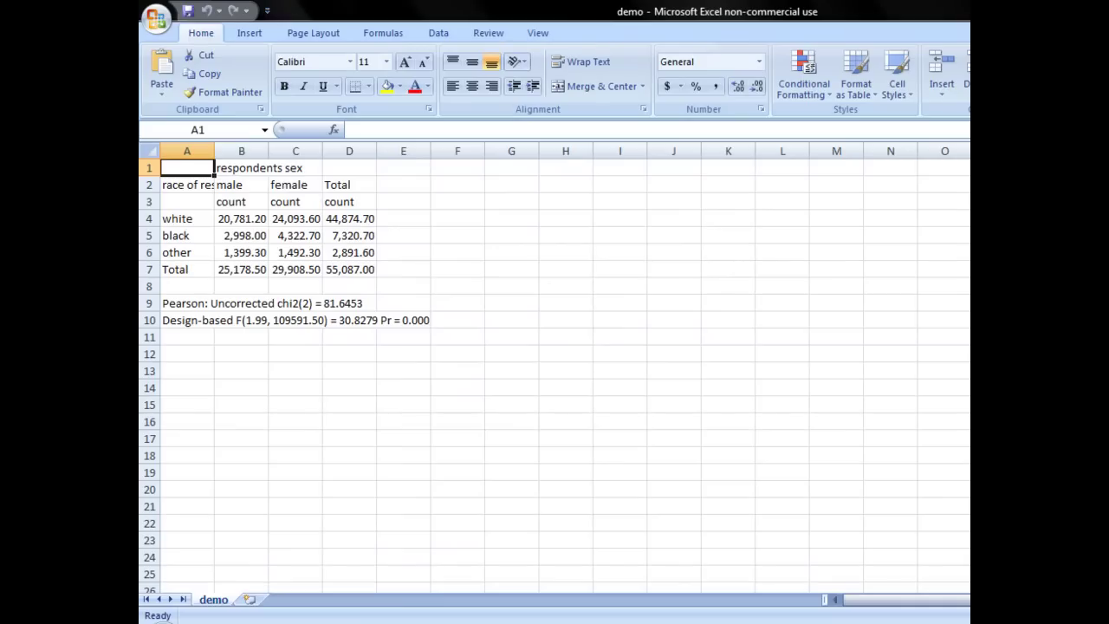
drag(239, 192, 308, 241)
click(232, 207)
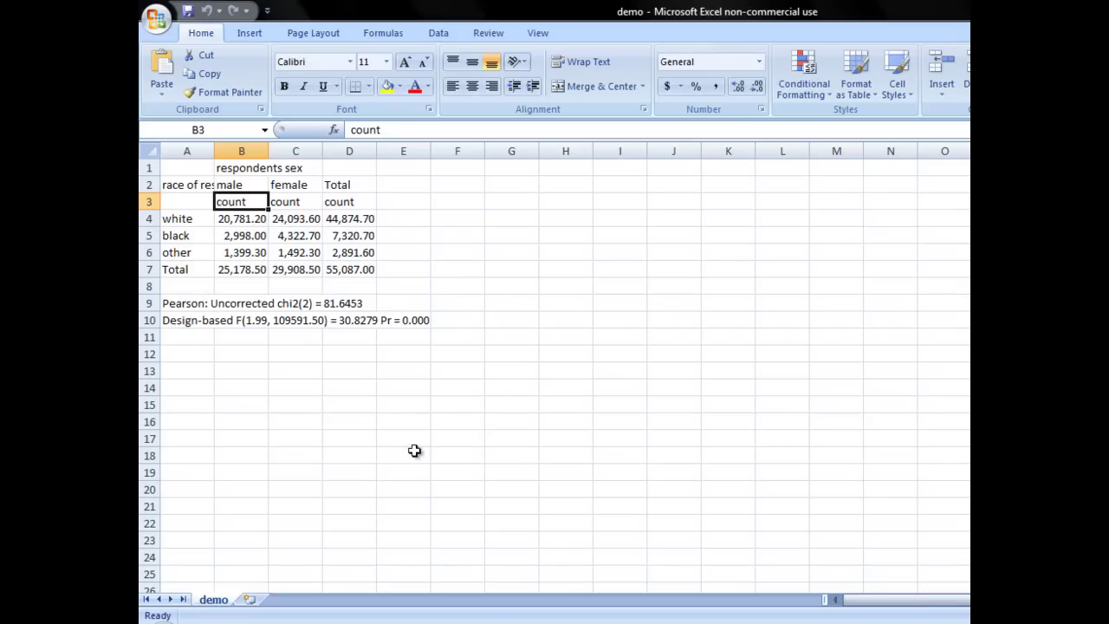
mouse_move(491, 622)
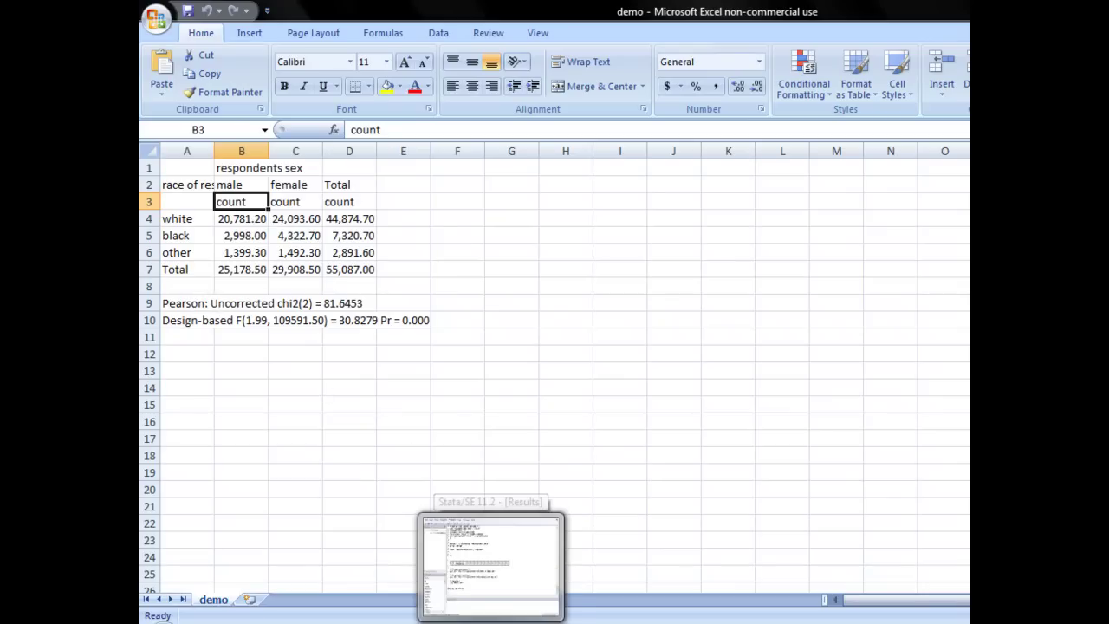
double_click(214, 153)
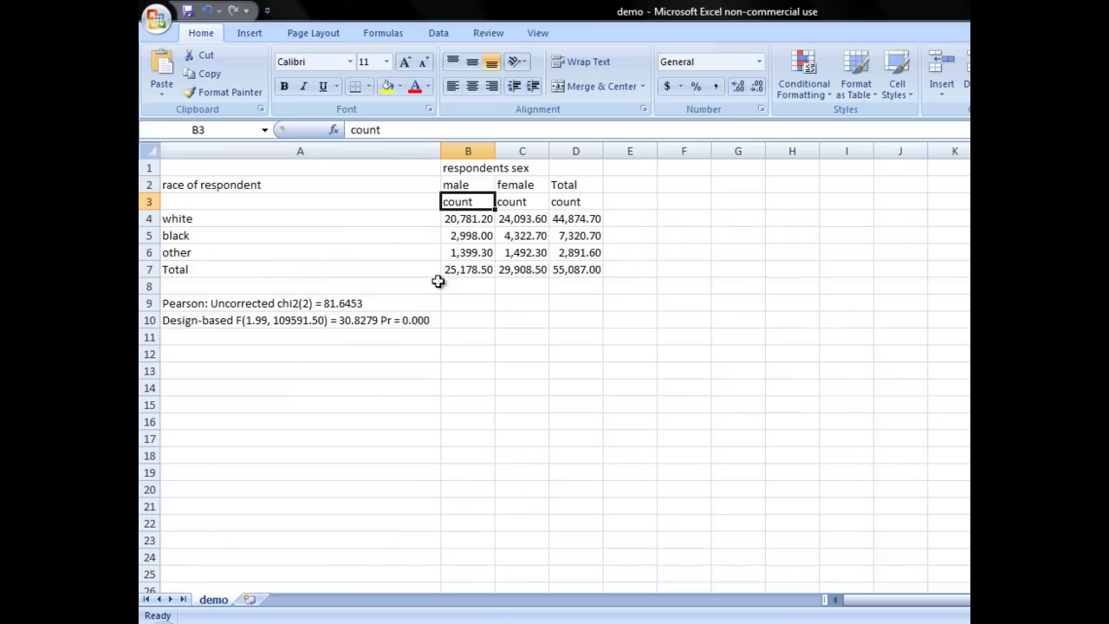
- Merge and centre the Pearson line A9:D9 and design-based F line A10:D10, then autofit column A
click(396, 303)
drag(396, 303, 581, 294)
click(594, 86)
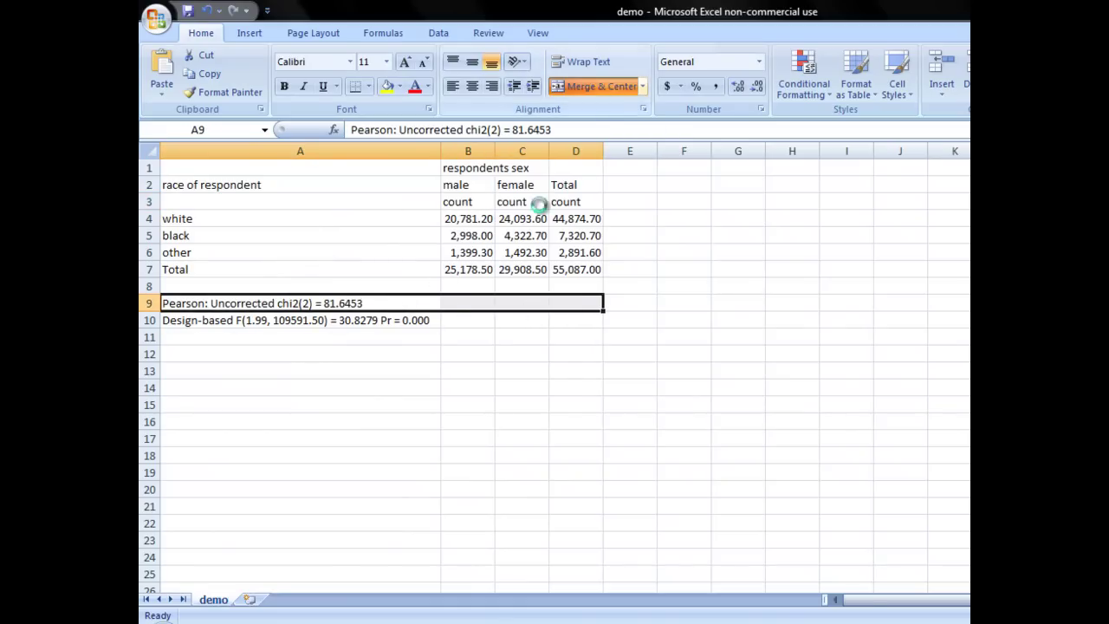
drag(421, 319, 589, 320)
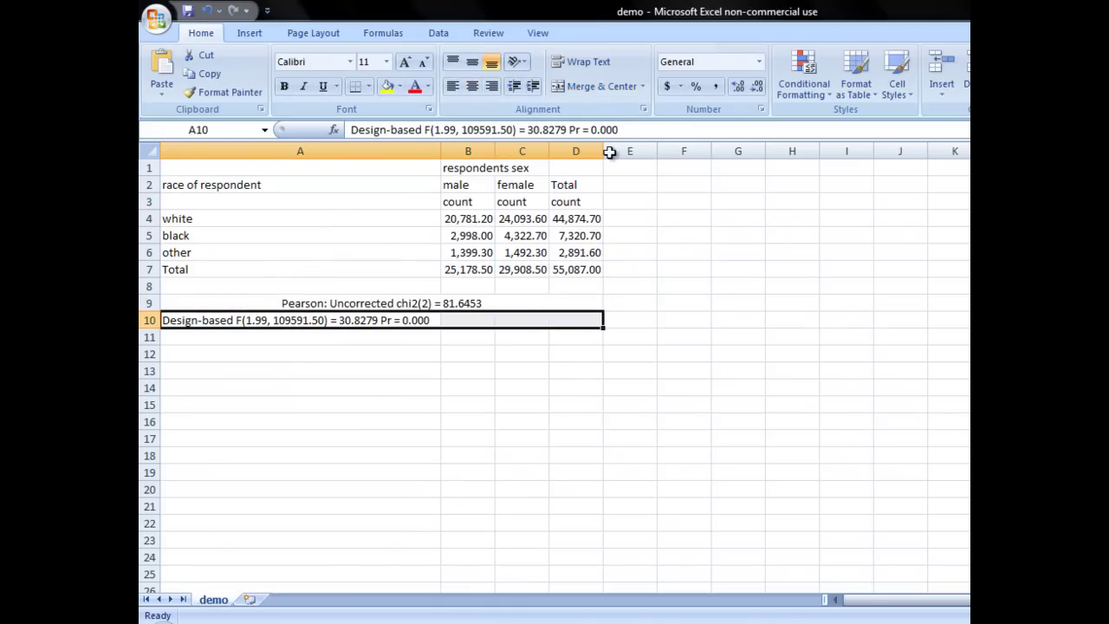
click(598, 86)
double_click(440, 153)
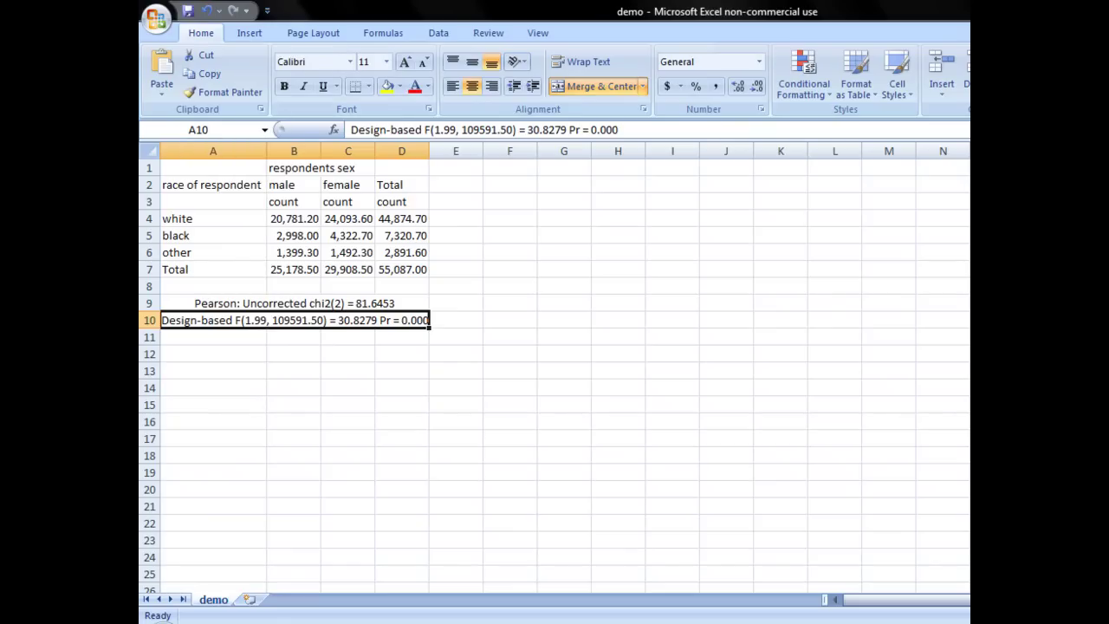
- Close Excel without saving demo.xls and close the file browser
key(alt+F4)
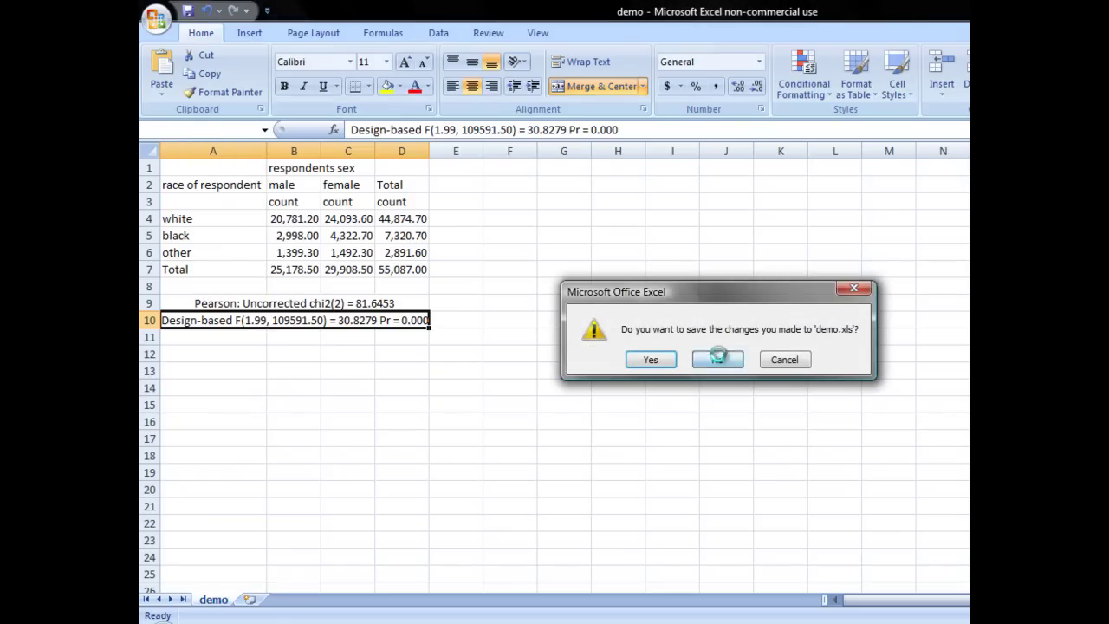
click(718, 359)
click(898, 23)
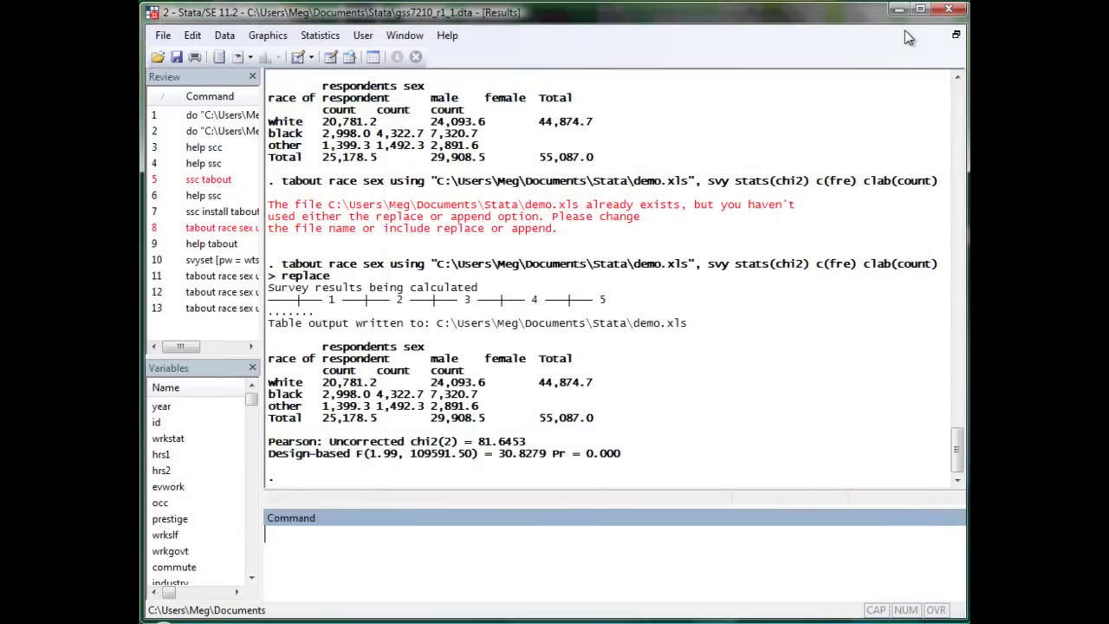
- Quit the old Stata session without saving data and reposition the Do-file Editor
click(953, 12)
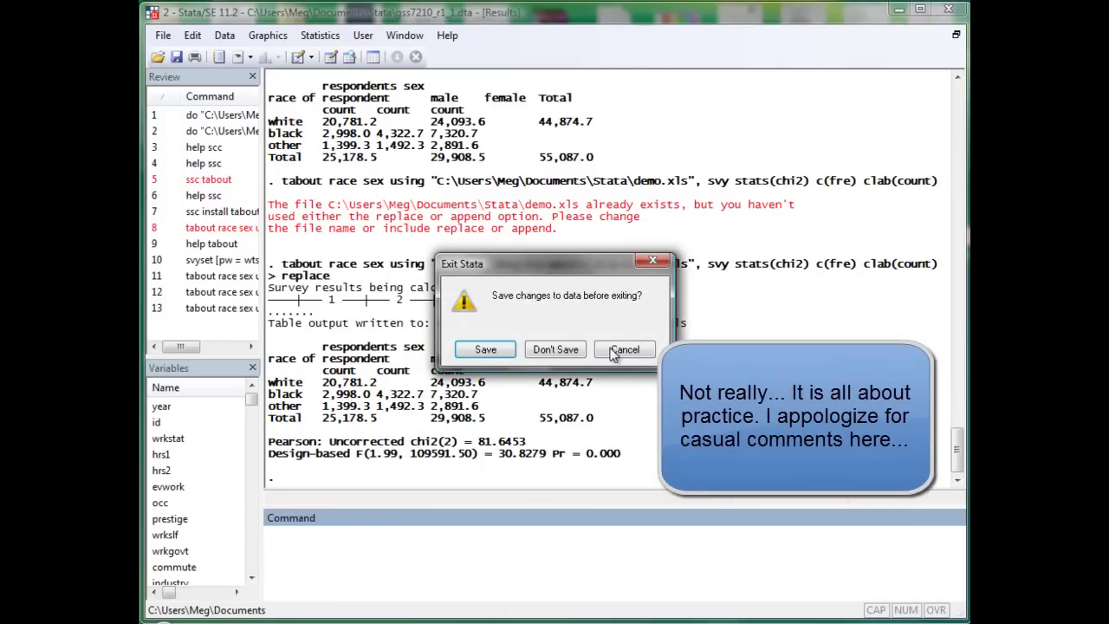
click(556, 349)
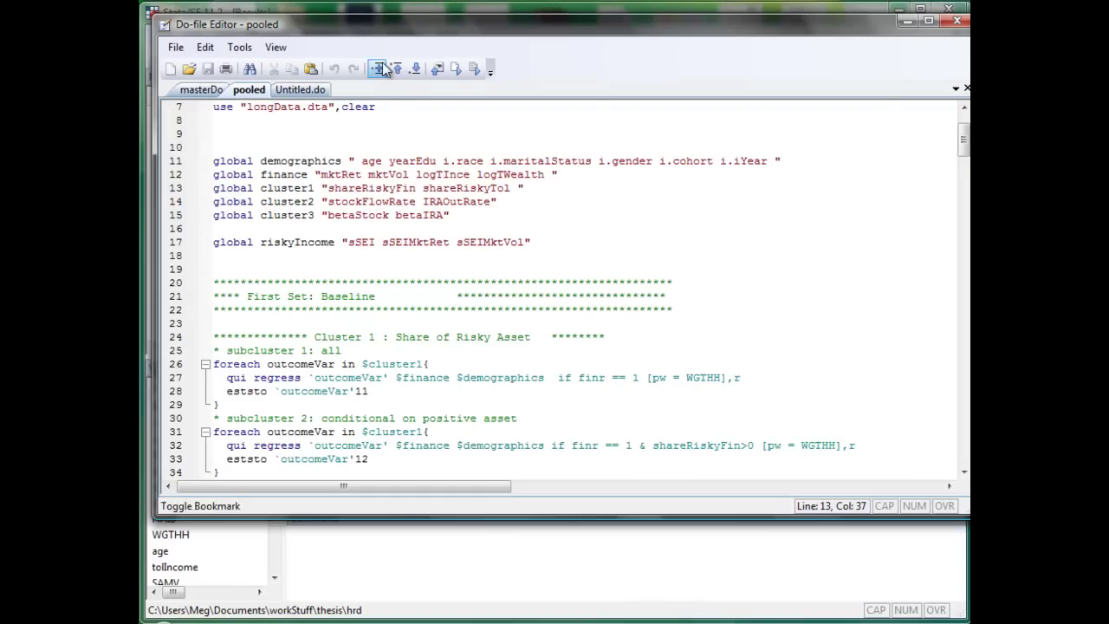
drag(409, 36, 401, 35)
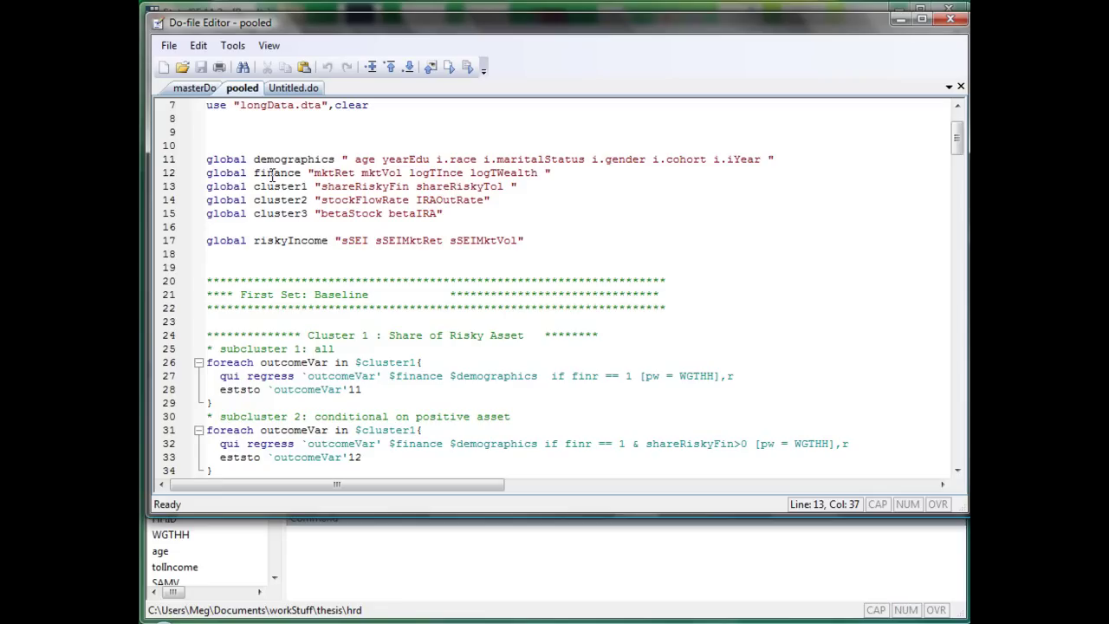
- Go over the demographics, finance and cluster1 macro lines, including shareRiskyFin and shareRiskyTol
triple_click(579, 162)
click(562, 170)
triple_click(562, 169)
triple_click(563, 160)
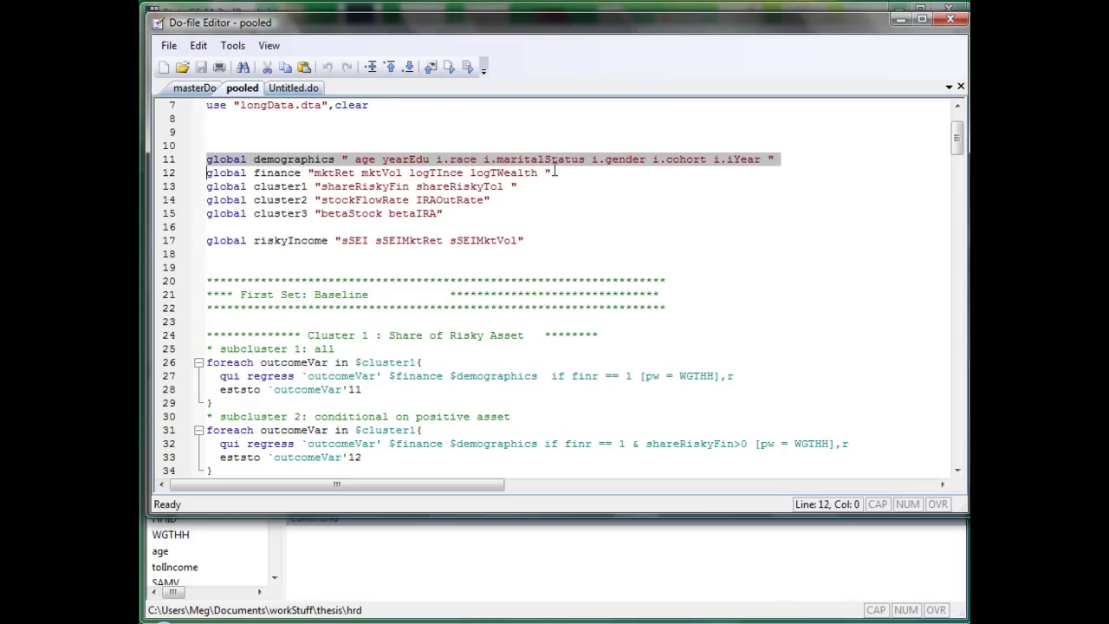
click(544, 172)
triple_click(424, 186)
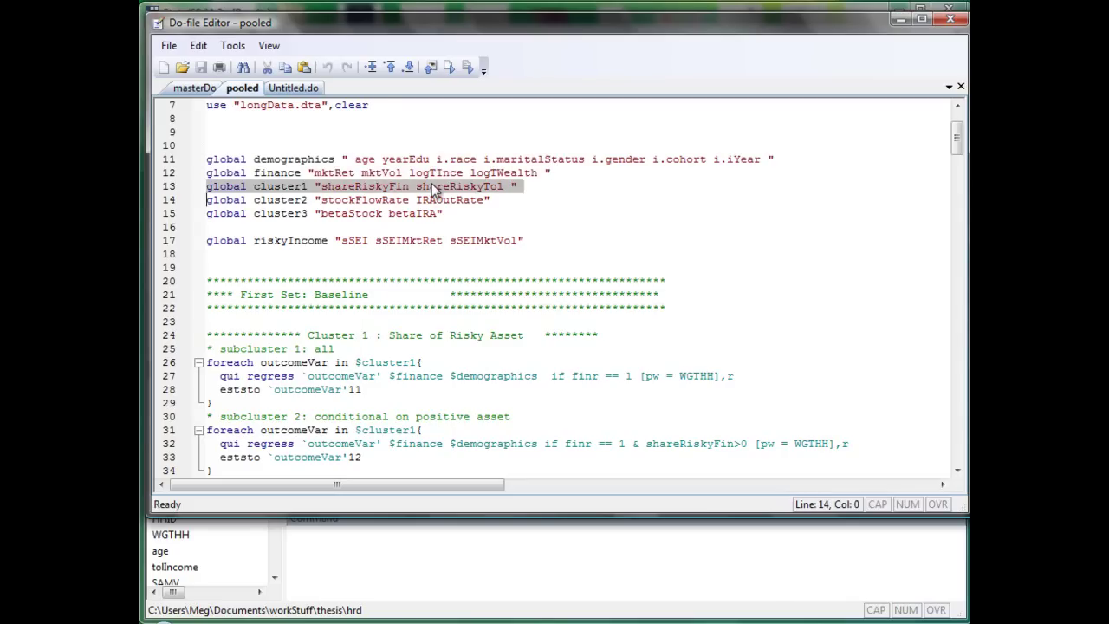
click(422, 200)
click(382, 186)
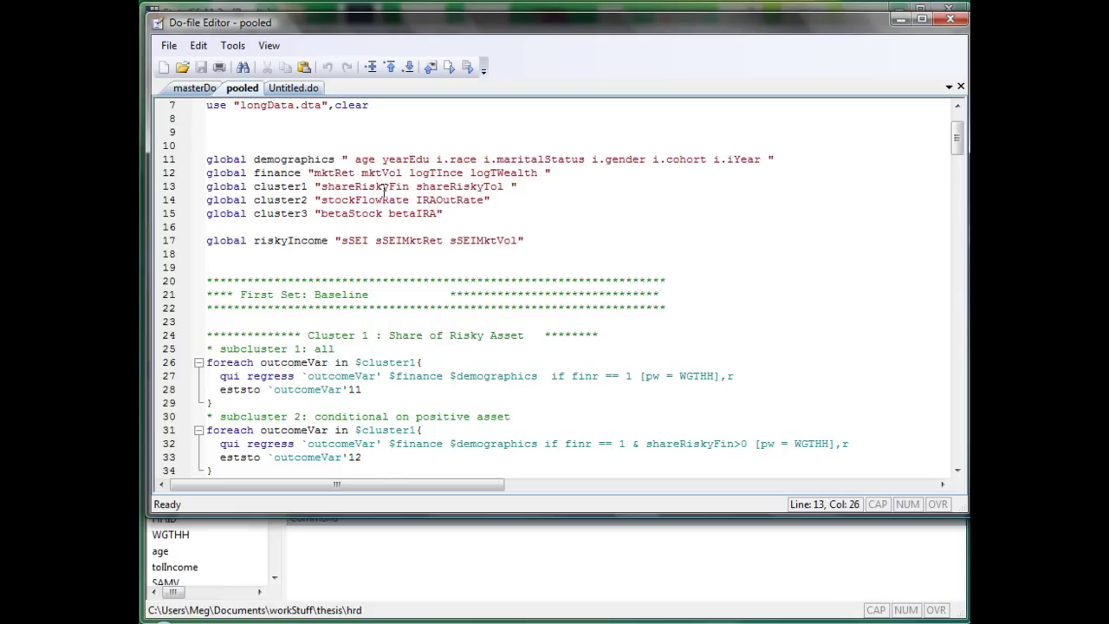
click(348, 389)
scroll(351, 382, down, 1)
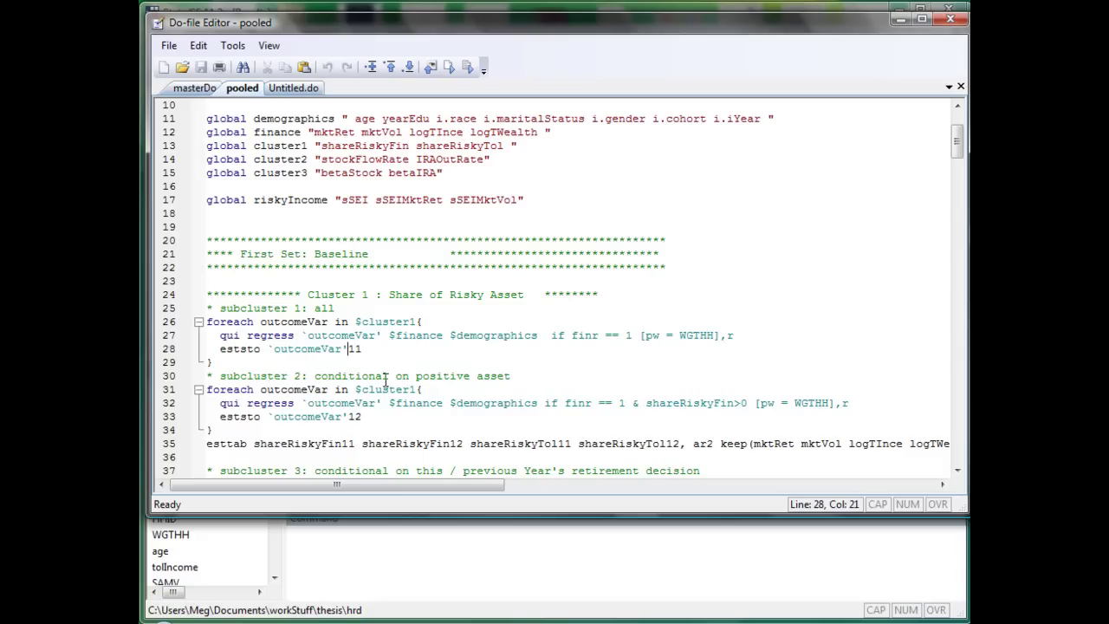
click(397, 146)
click(492, 145)
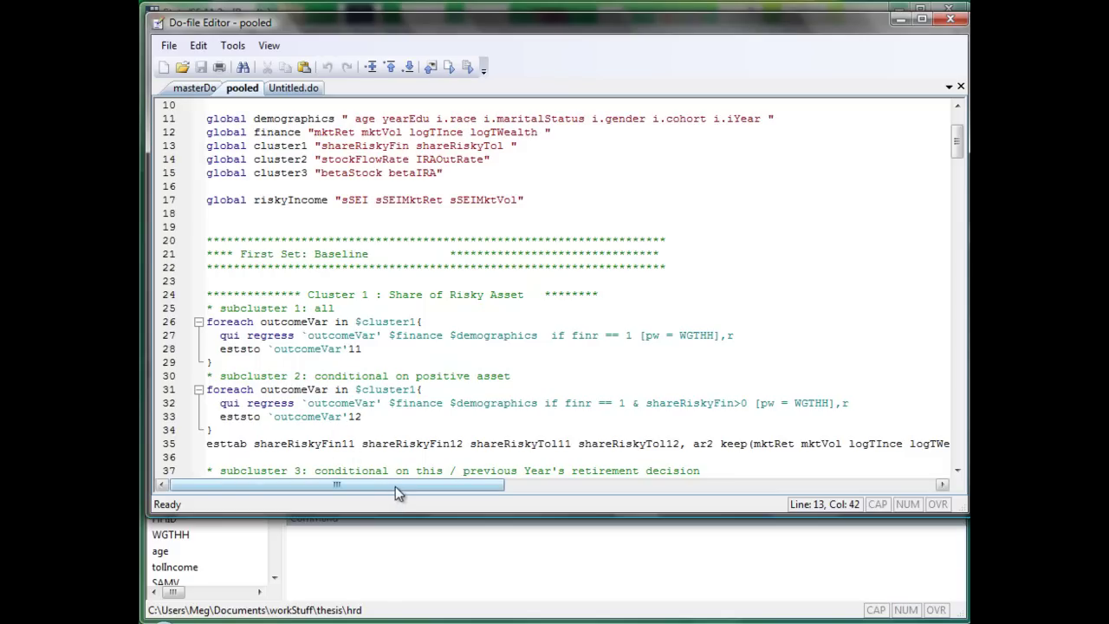
- Point out the esttab keep list (mktRet, logTWealth), the eststo command and the stored model name `outcomeVar'11
click(342, 444)
click(414, 442)
click(619, 433)
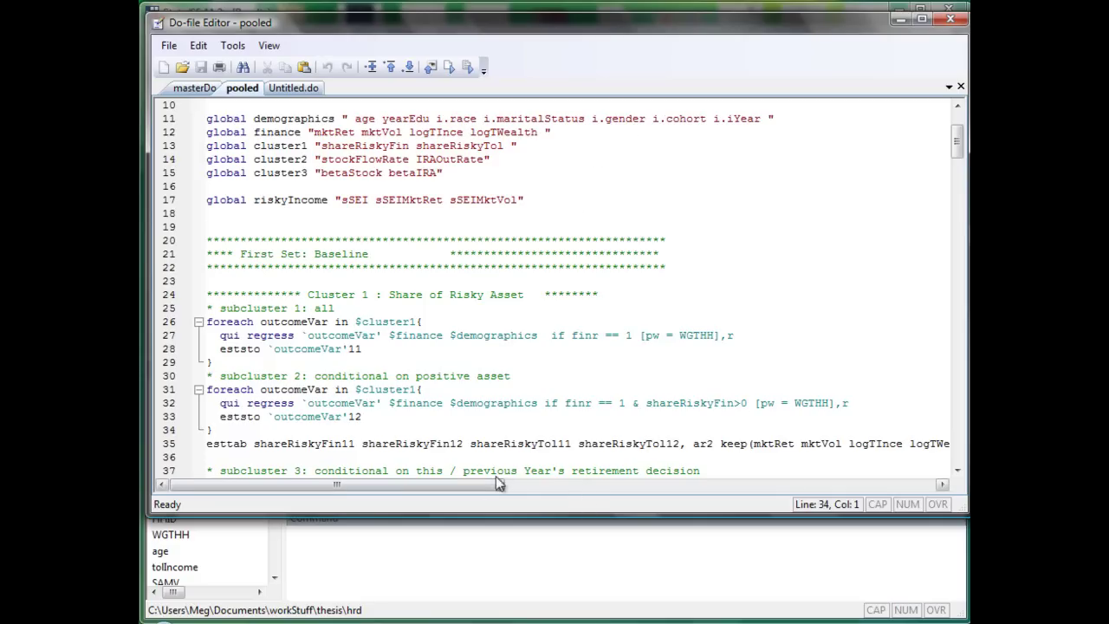
drag(492, 484, 582, 483)
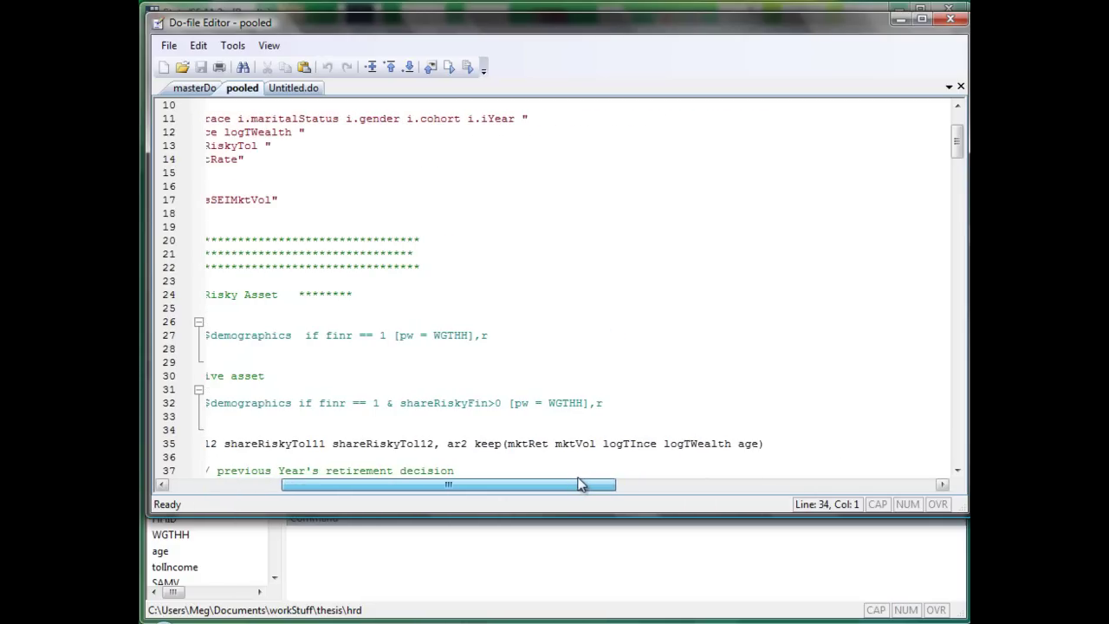
click(529, 443)
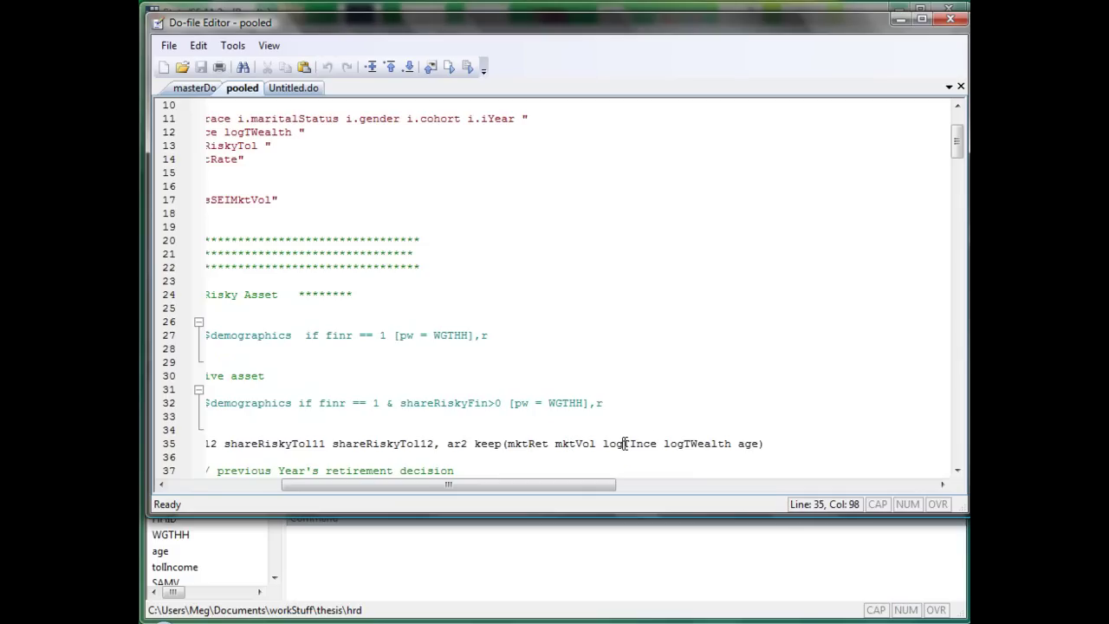
click(699, 444)
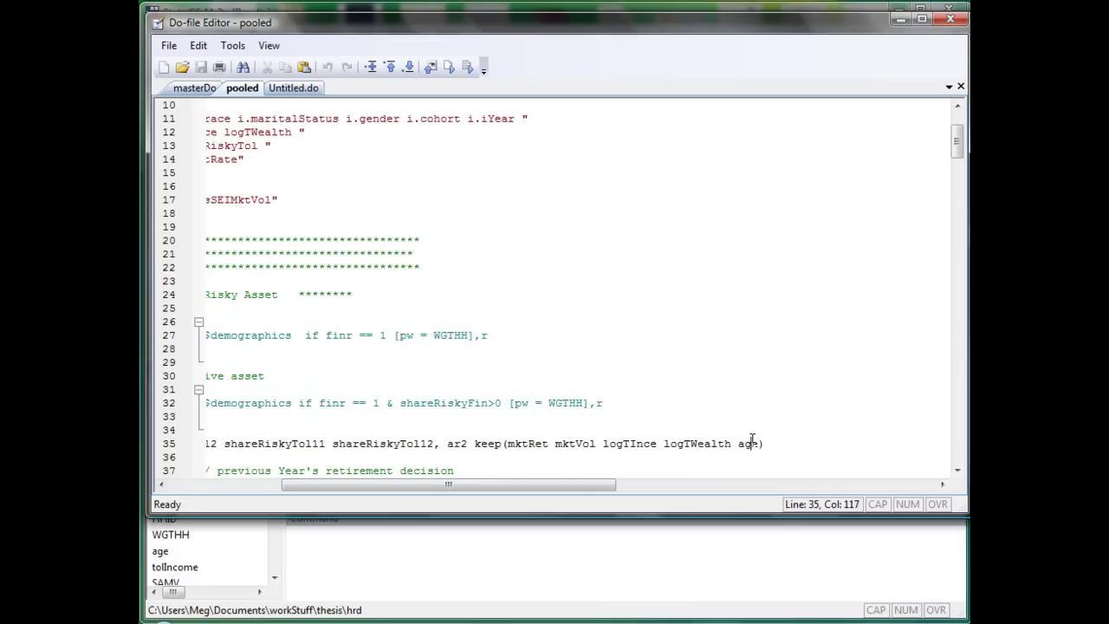
drag(449, 484, 338, 484)
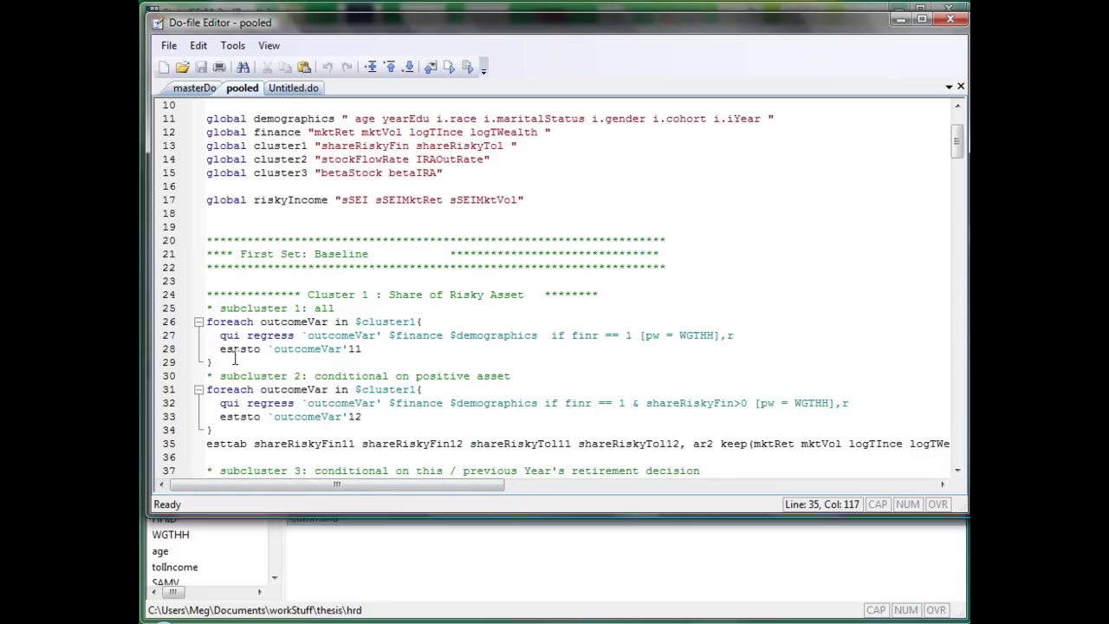
drag(219, 349, 261, 349)
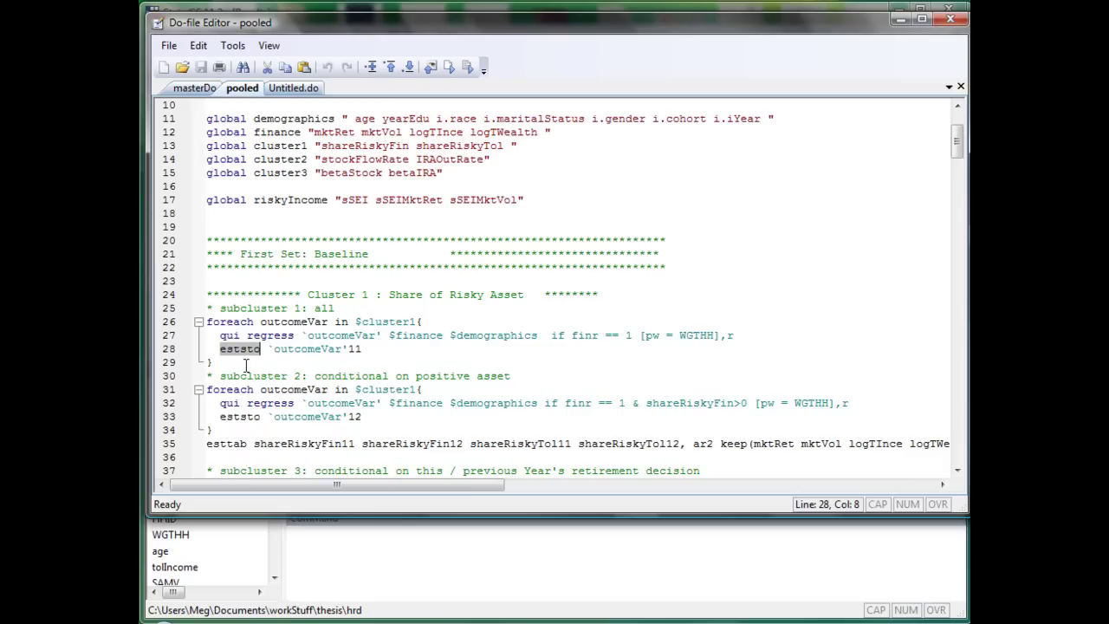
click(242, 366)
drag(240, 351, 400, 349)
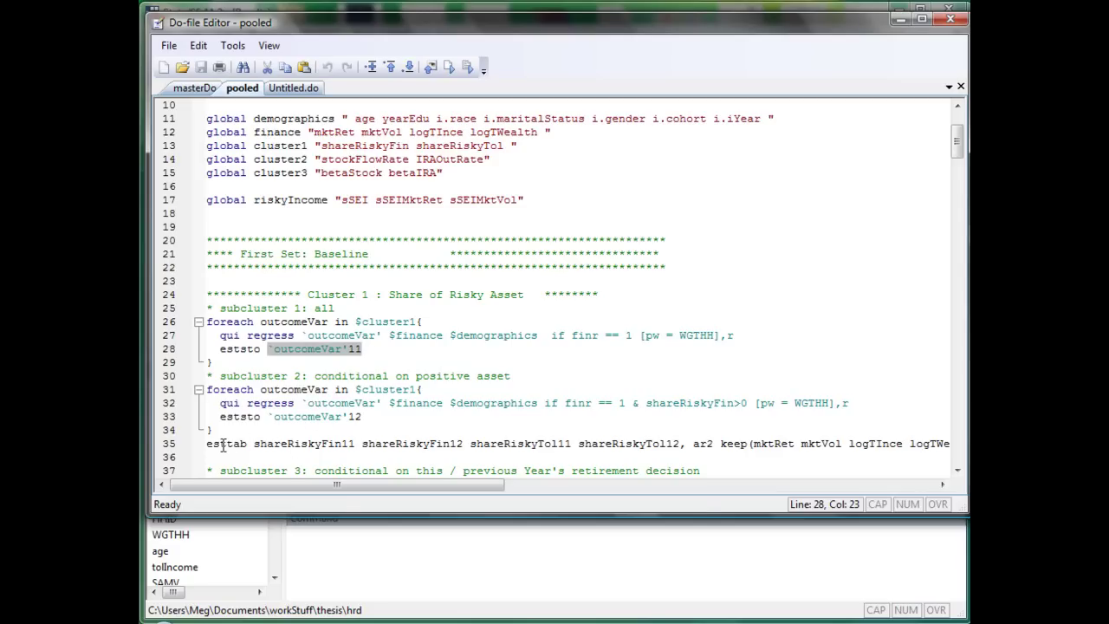
- Select the Cluster 1 loops and esttab line and execute them with Ctrl+D
drag(255, 454, 201, 322)
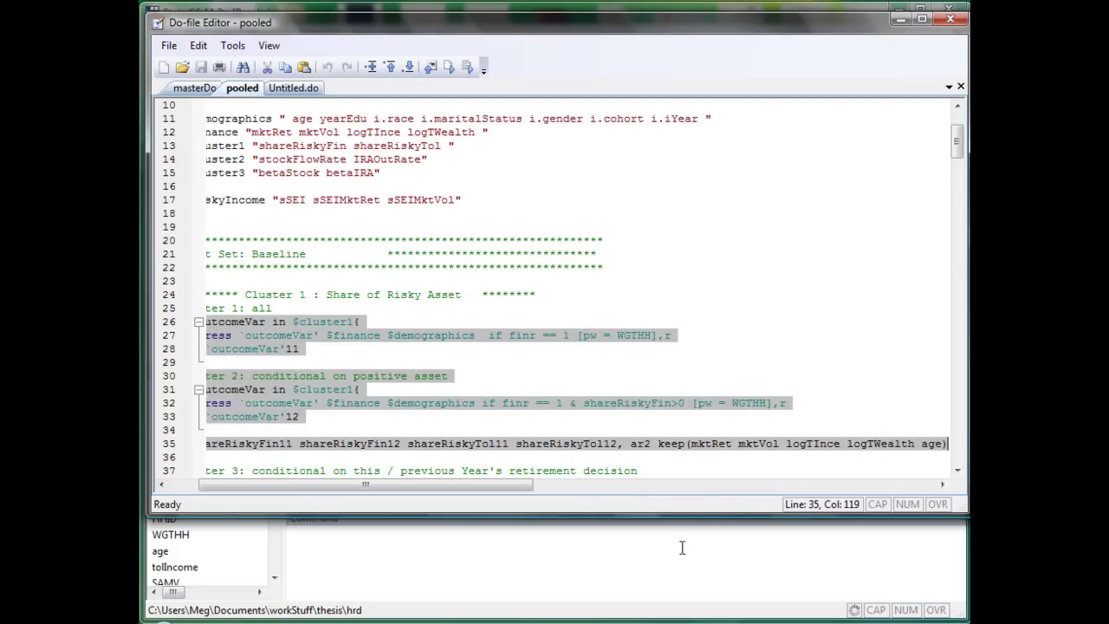
key(ctrl+d)
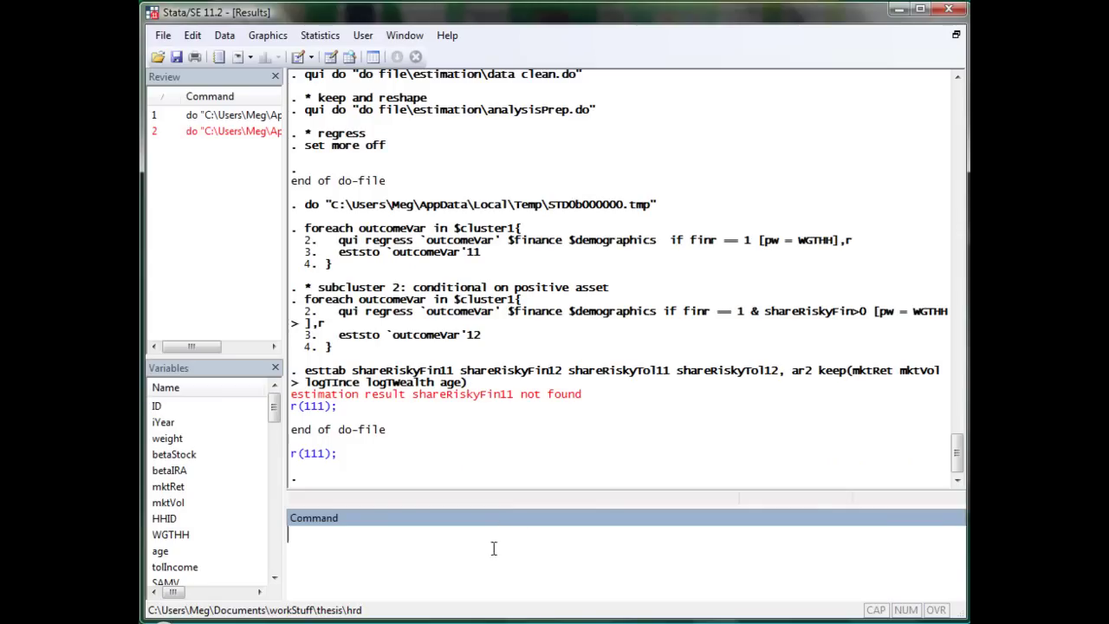
mouse_move(611, 623)
click(612, 577)
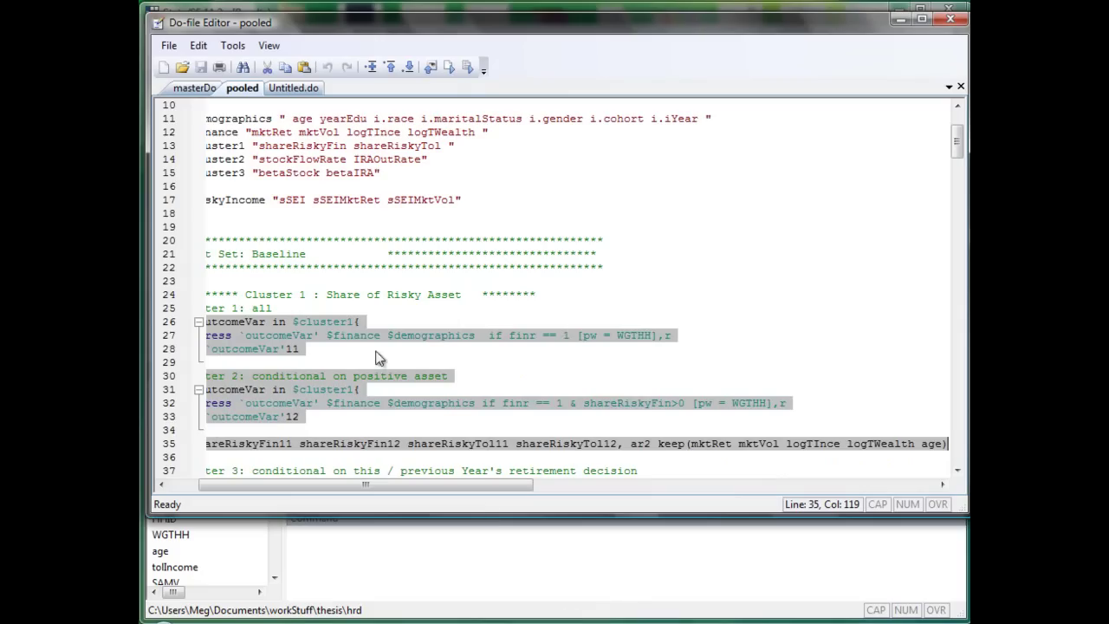
click(381, 360)
scroll(381, 329, up, 2)
click(208, 172)
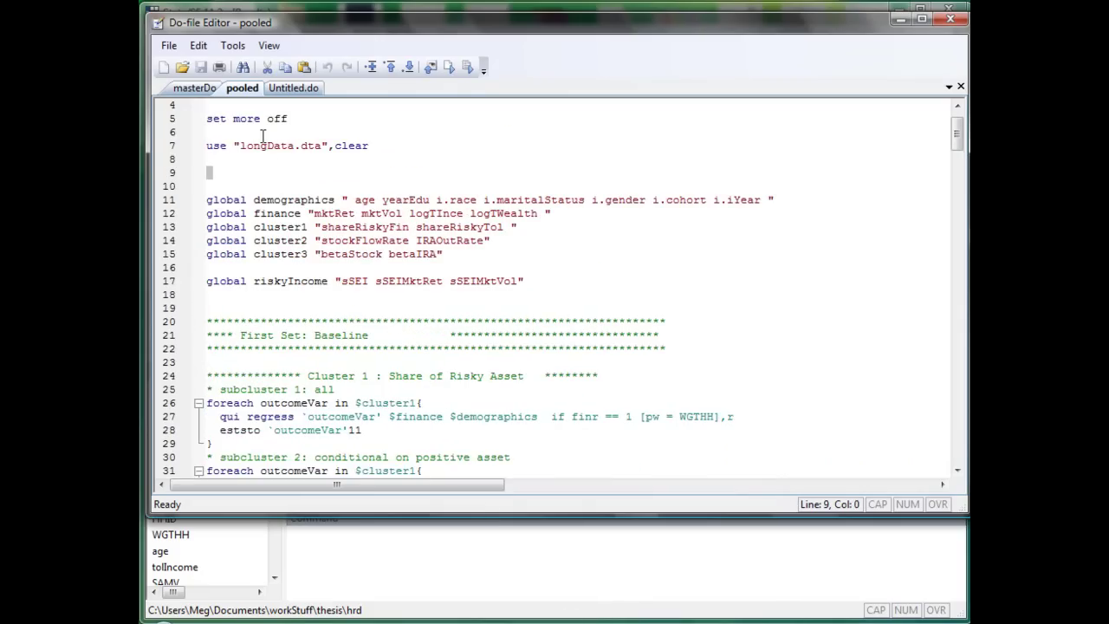
drag(235, 127, 387, 371)
scroll(448, 444, right, 2)
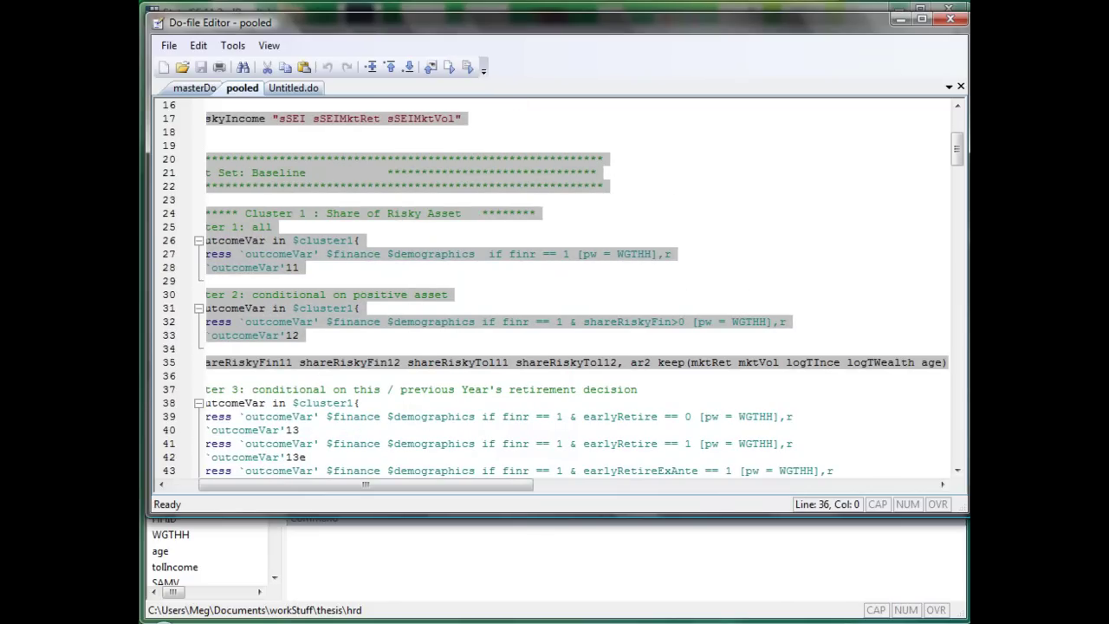
click(498, 615)
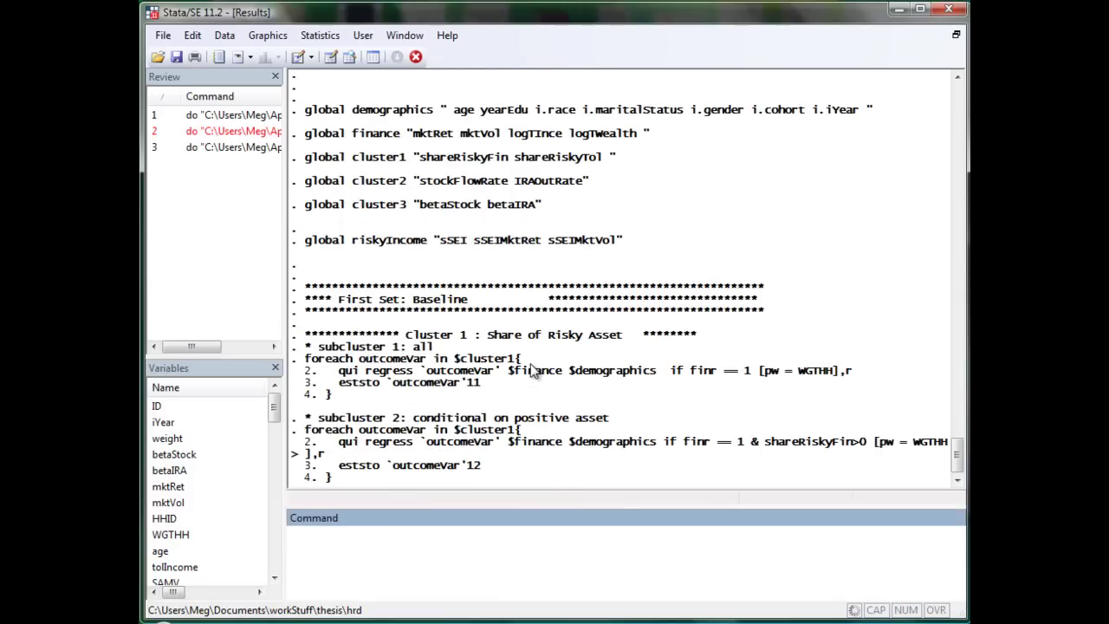
click(532, 370)
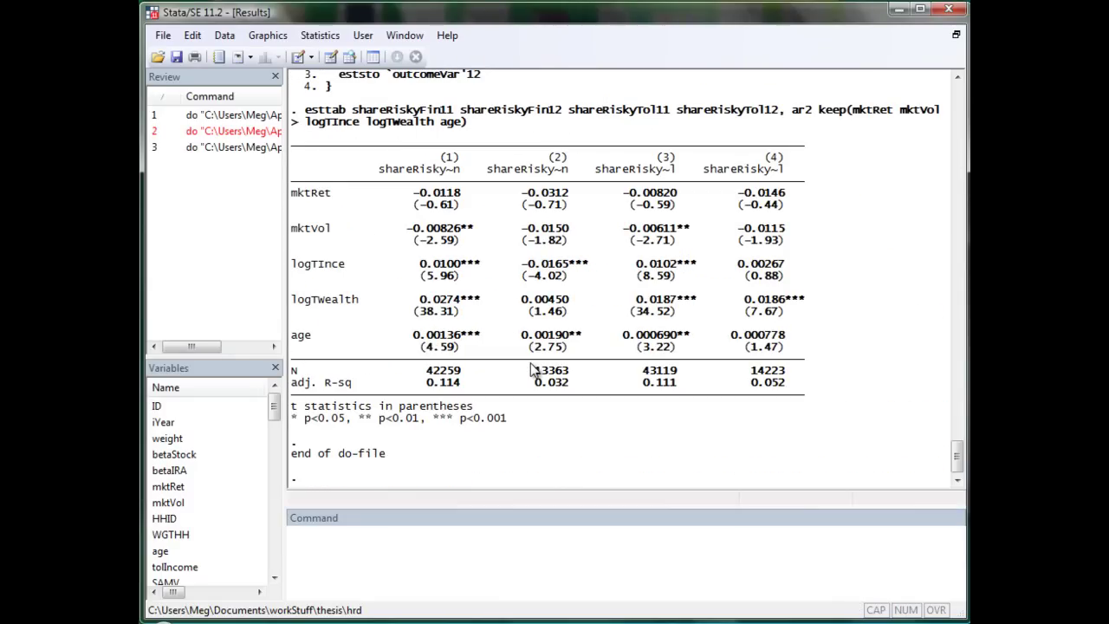
scroll(451, 274, up, 7)
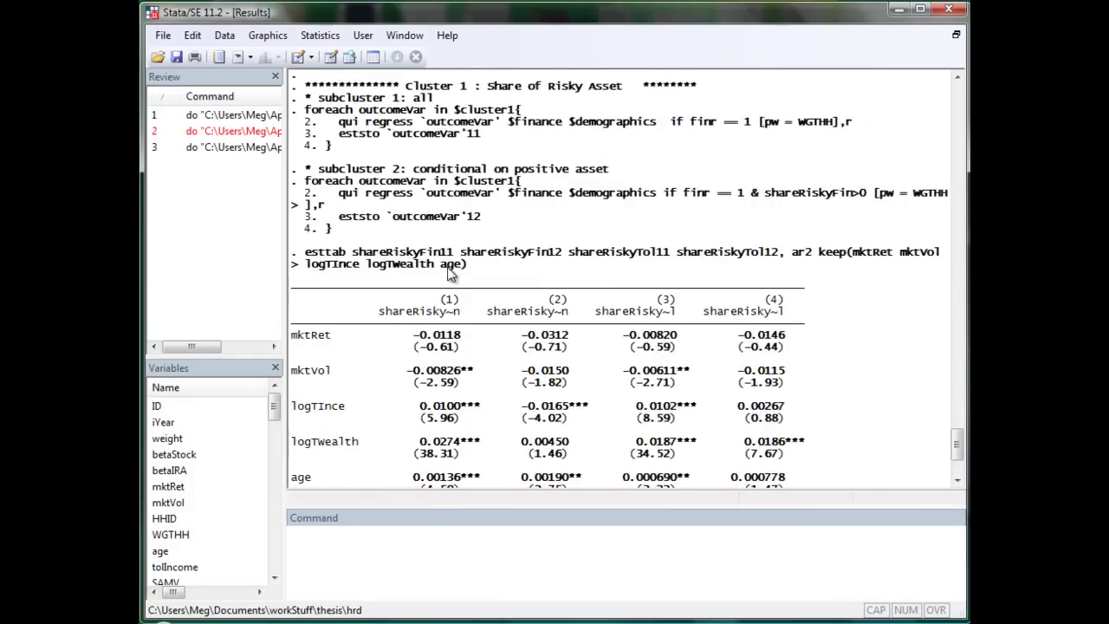
scroll(457, 252, down, 6)
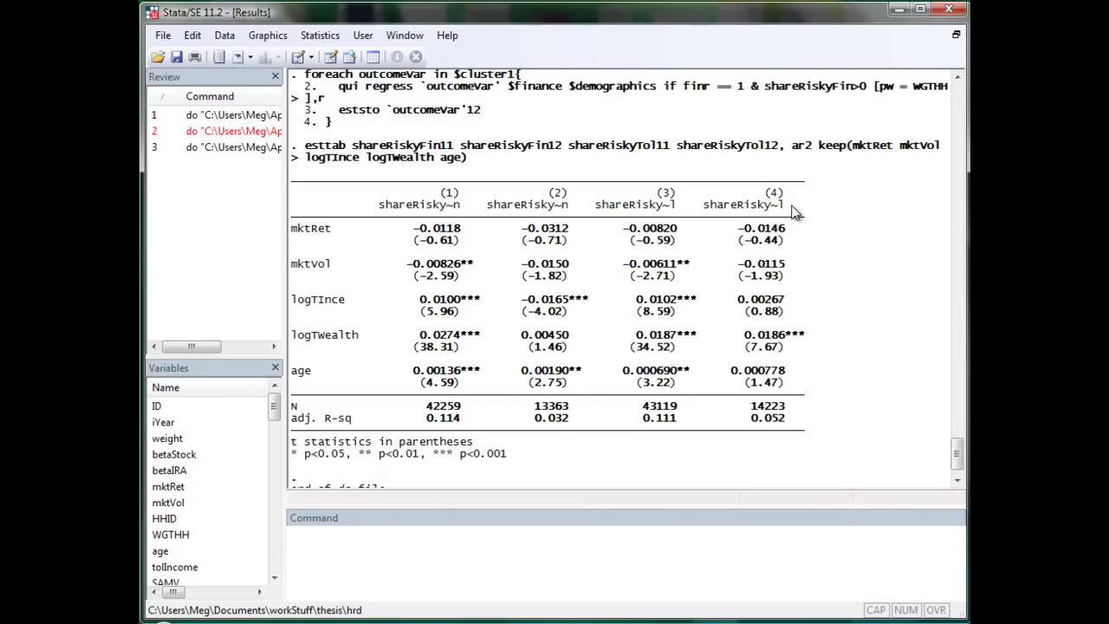
click(513, 565)
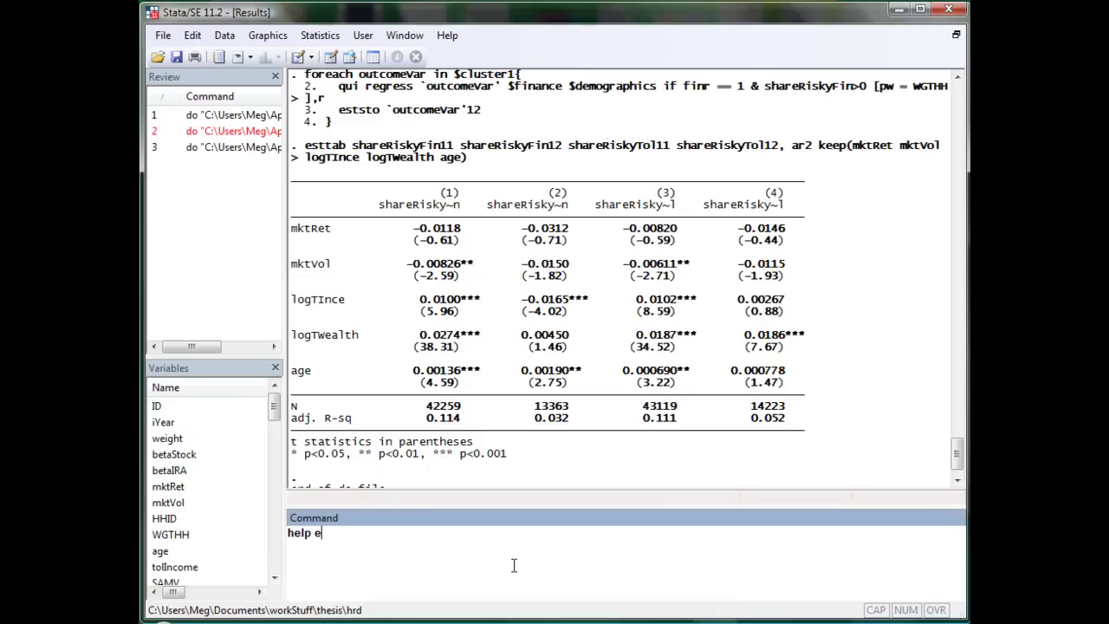
text(help esttab)
key(Return)
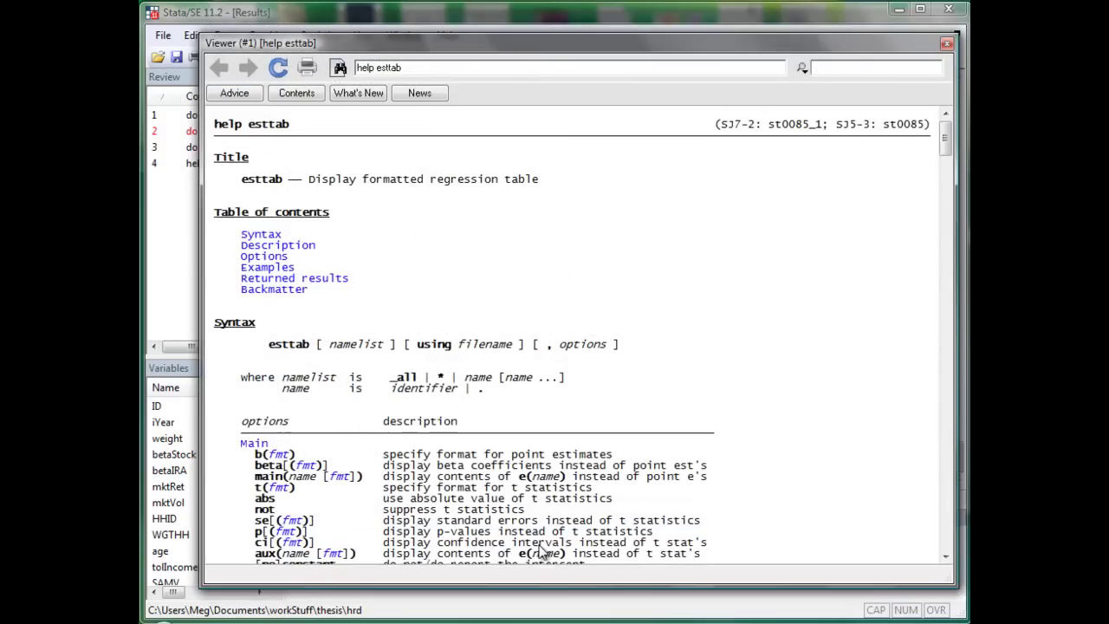
drag(943, 141, 924, 178)
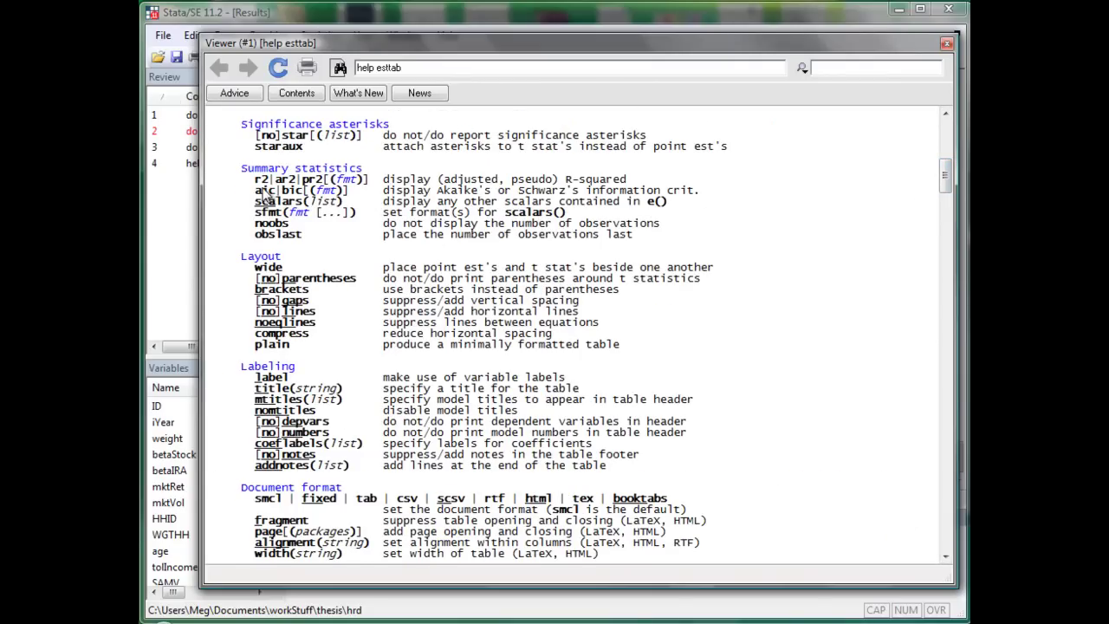
scroll(299, 328, up, 6)
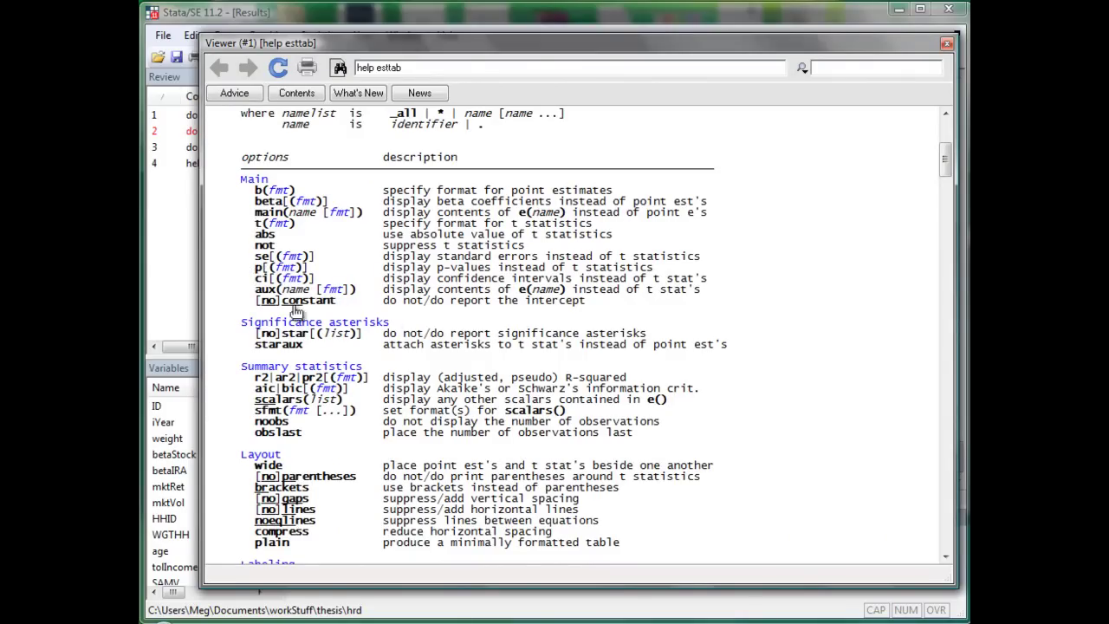
drag(946, 173, 931, 223)
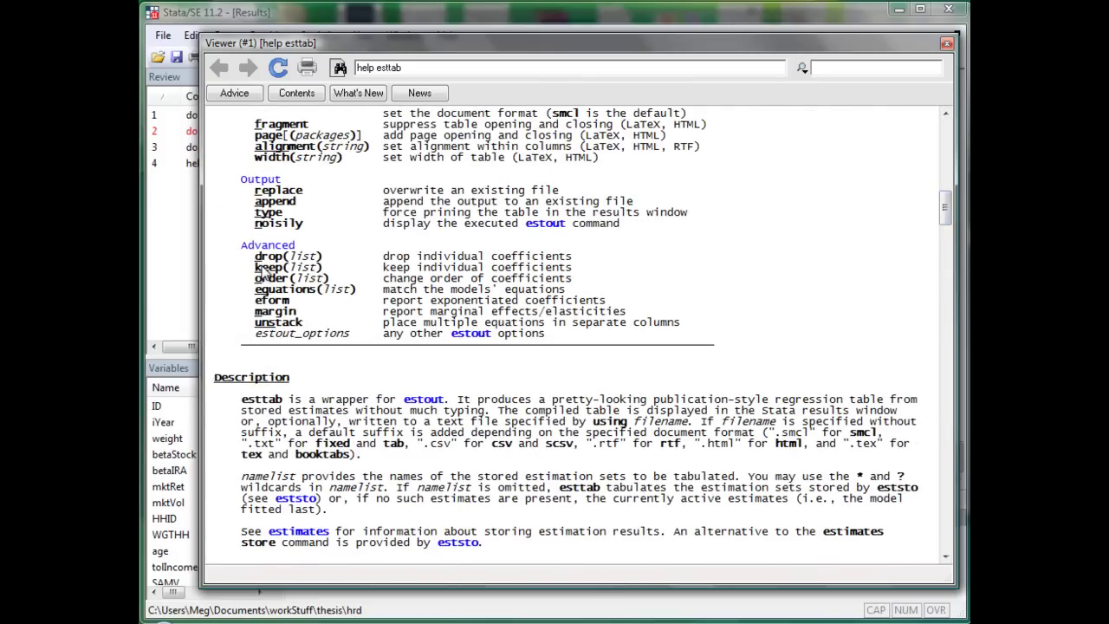
drag(254, 268, 588, 276)
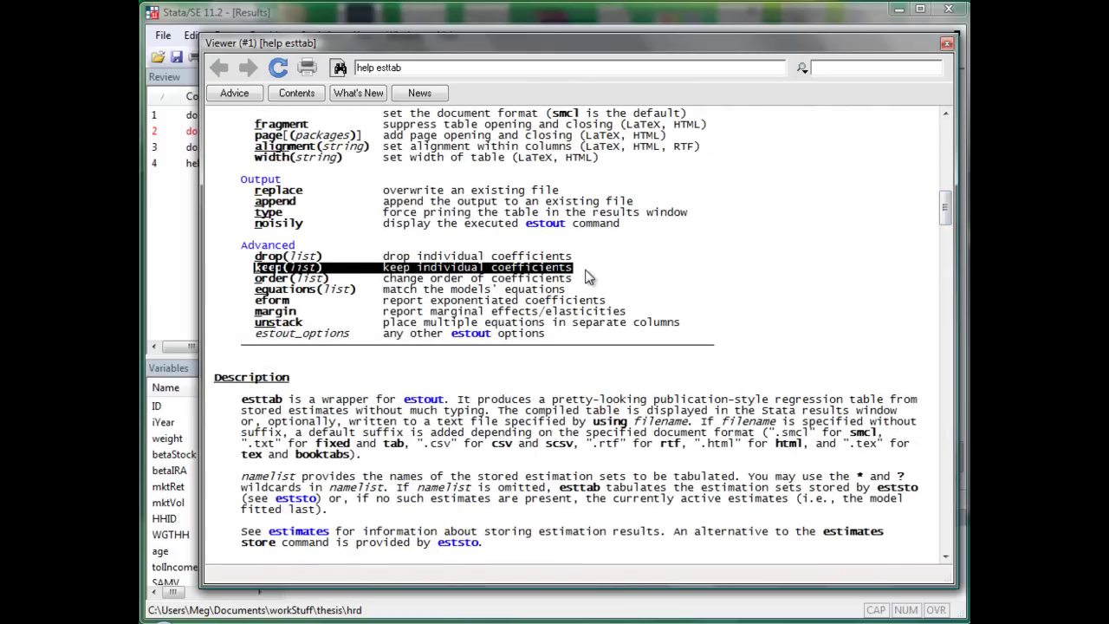
click(588, 275)
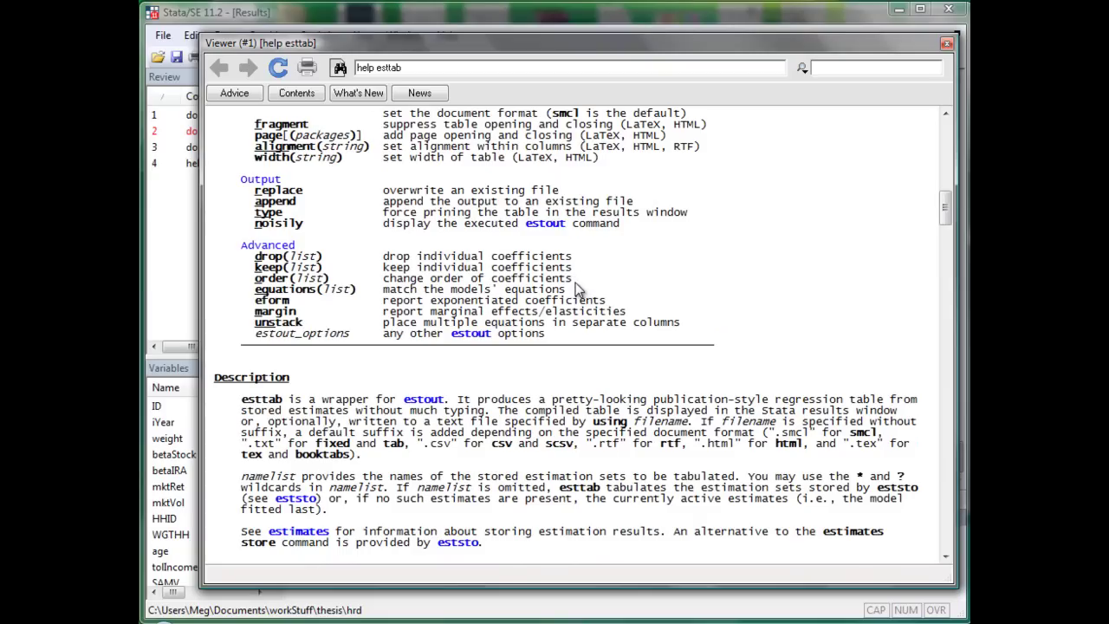
scroll(576, 282, up, 5)
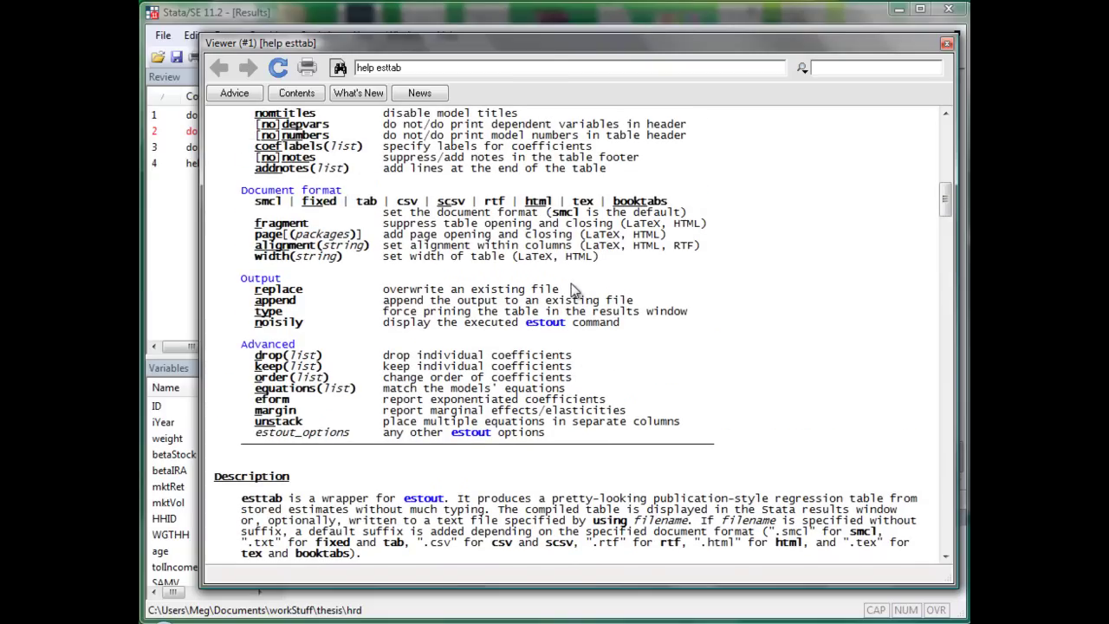
scroll(472, 314, up, 2)
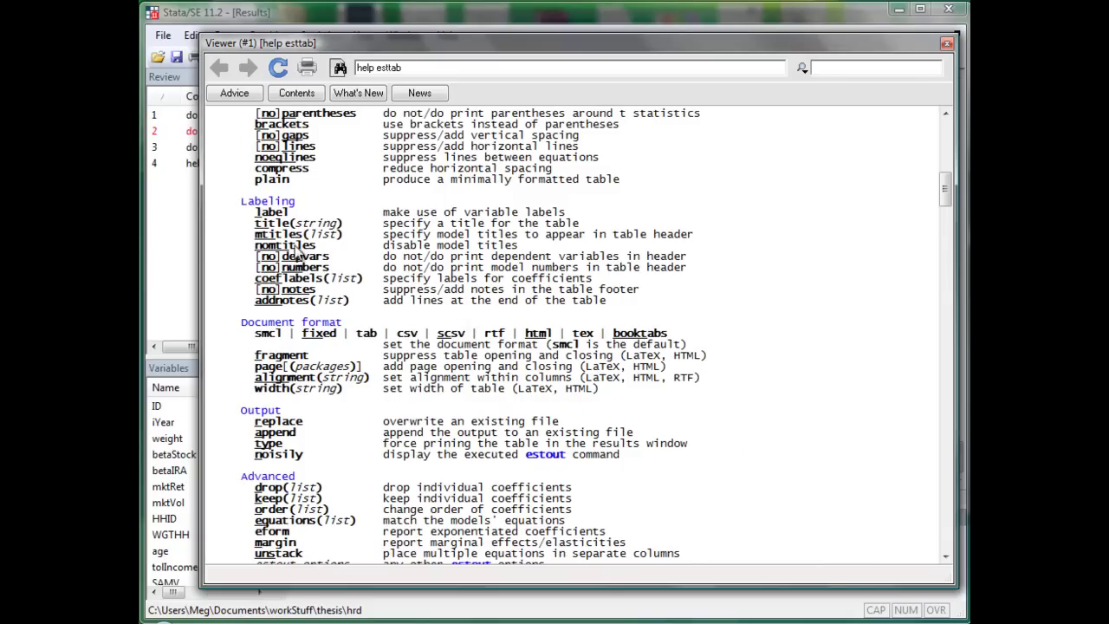
click(947, 45)
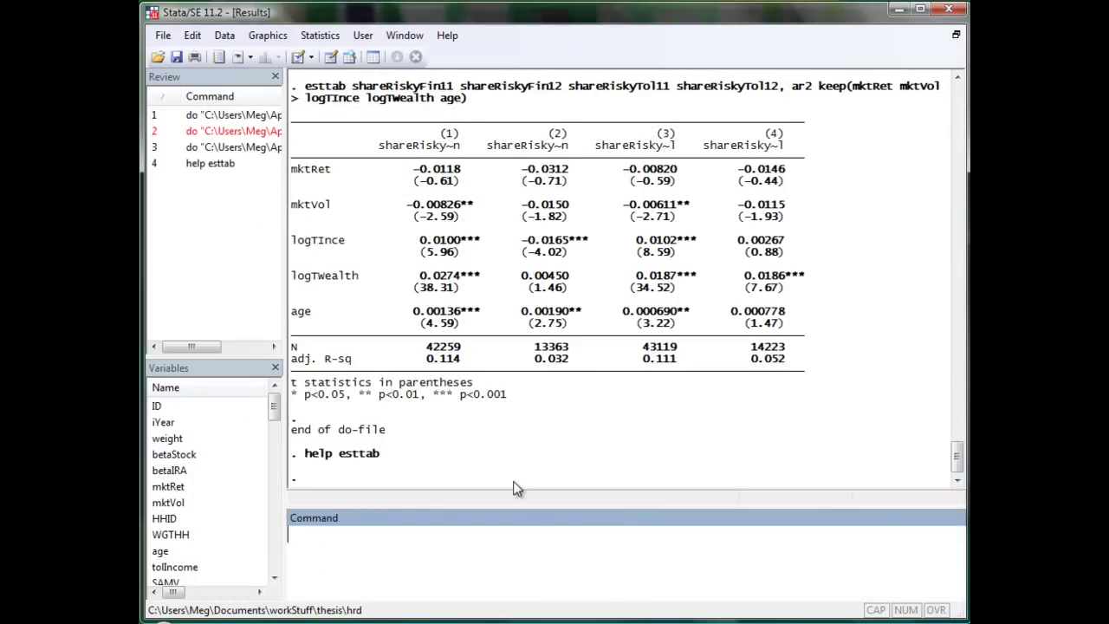
- Delete the qui prefix from the subcluster regressions on lines 27 and 32 of the pooled do-file
key(alt+Tab)
click(395, 271)
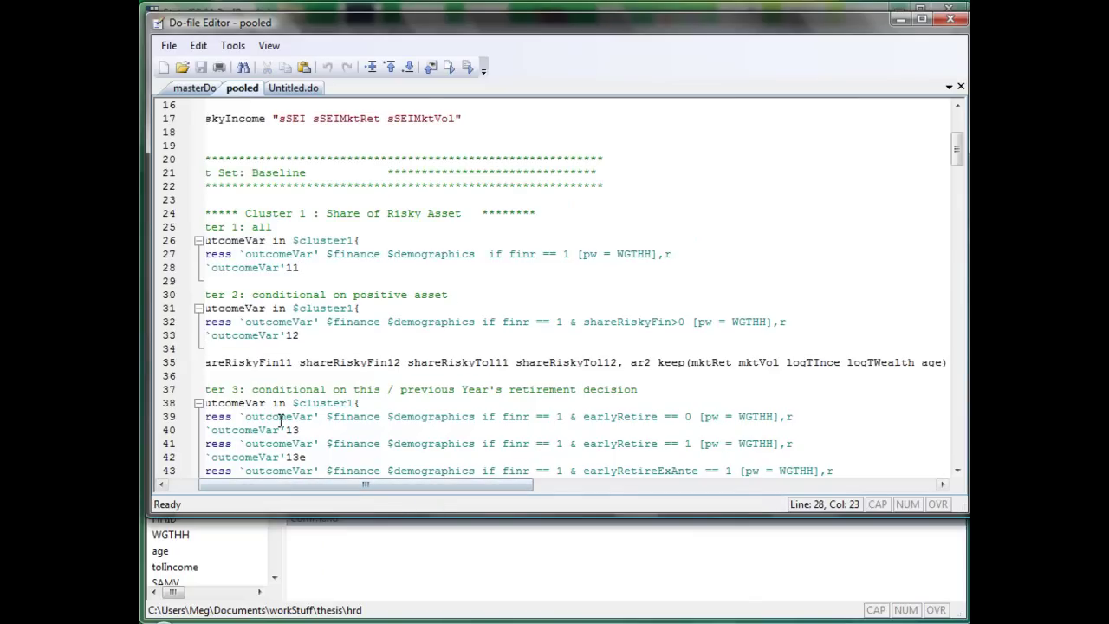
drag(269, 483, 241, 482)
click(241, 253)
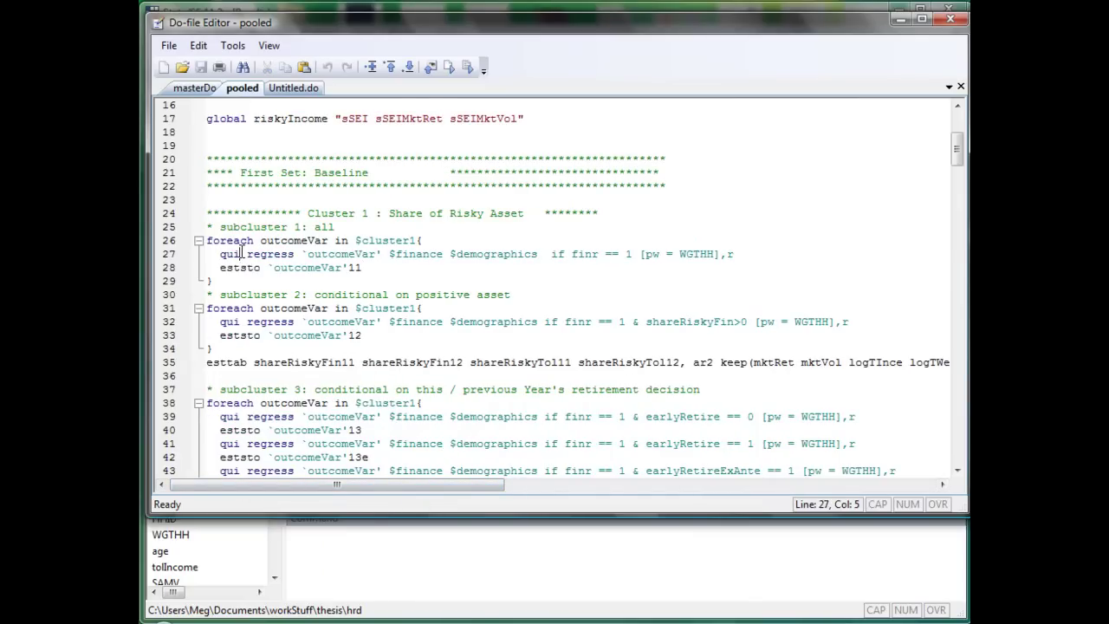
key(shift+Home)
key(BackSpace)
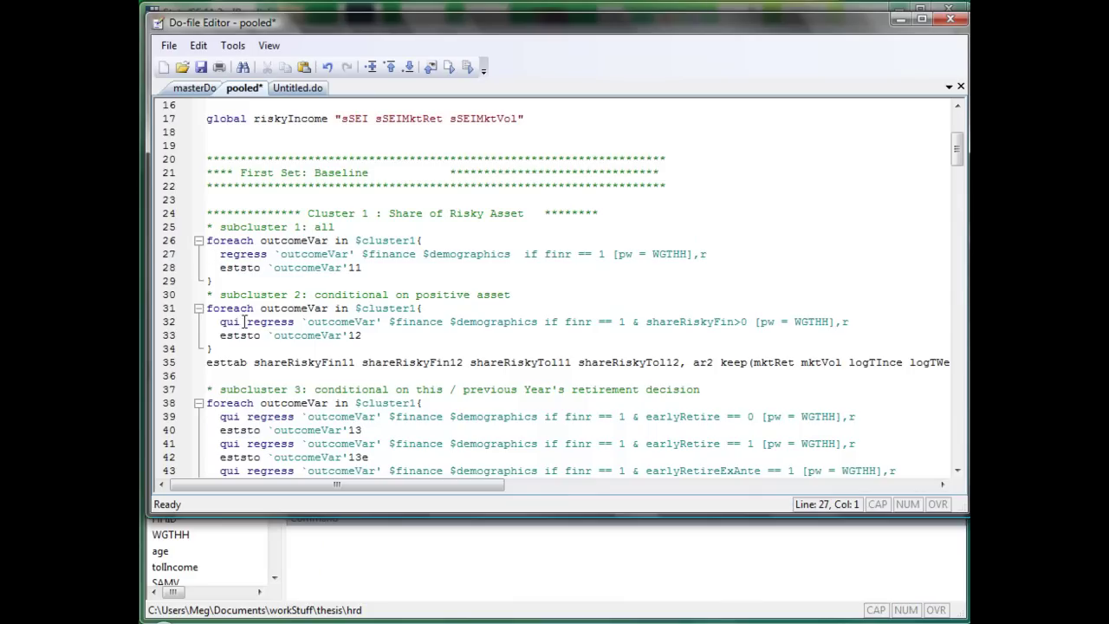
drag(245, 321, 203, 243)
key(BackSpace)
- Run lines 26-34 and scroll through the full regression output in the Results window
key(ctrl+d)
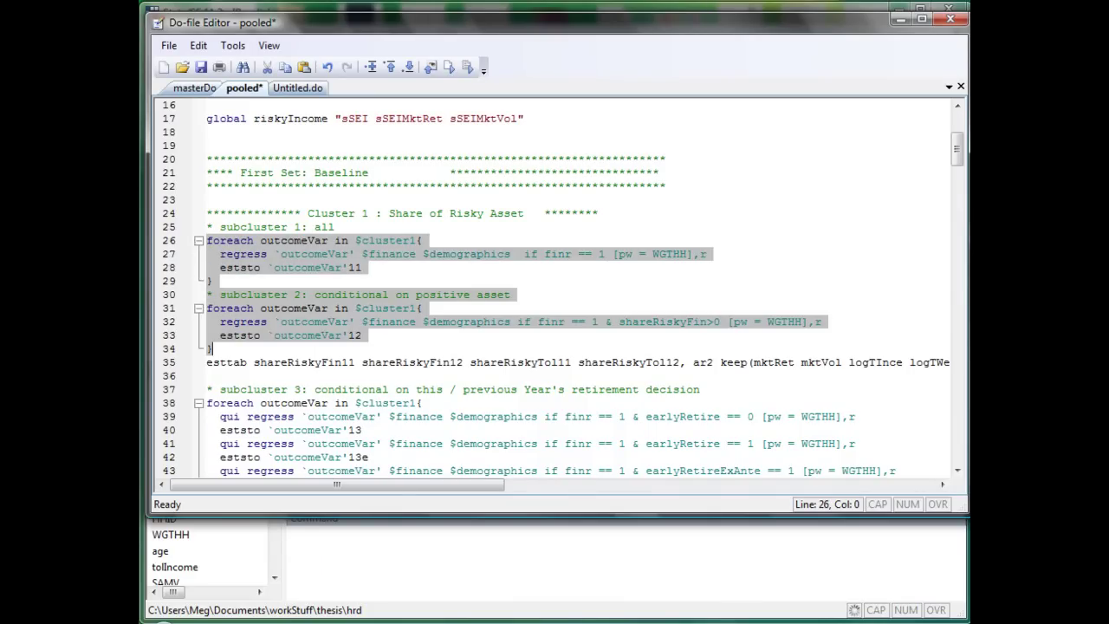
text(xx)
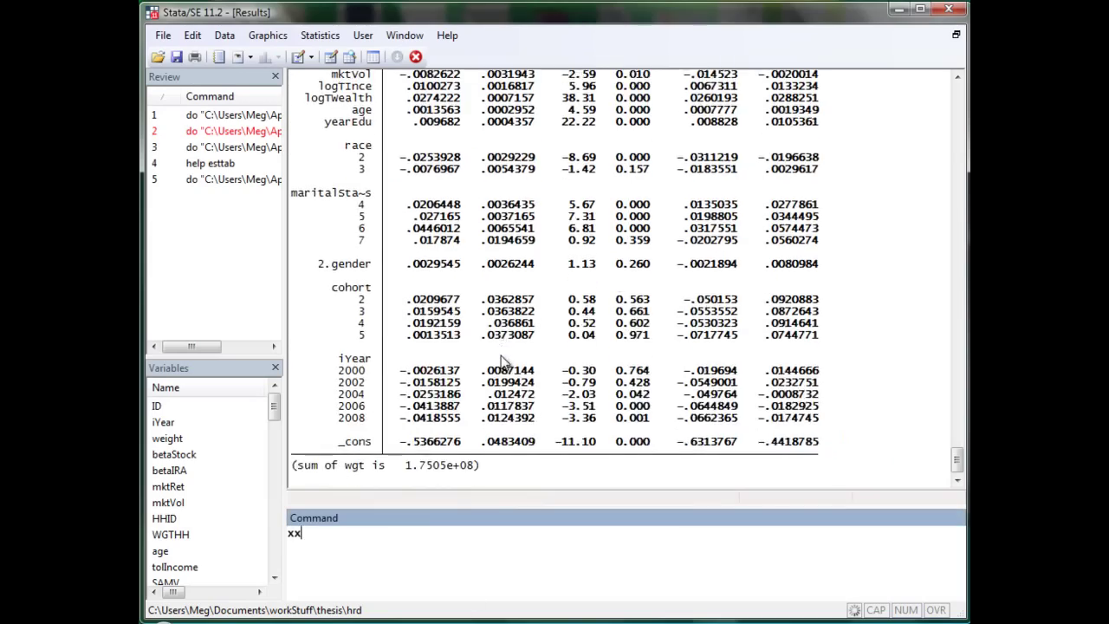
scroll(486, 330, up, 20)
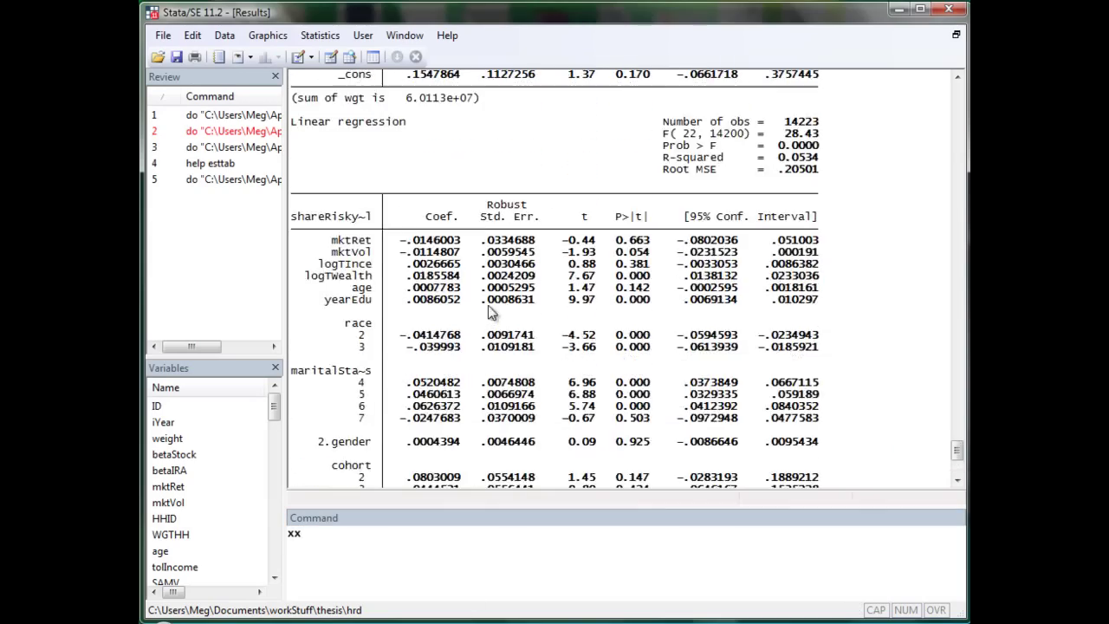
scroll(461, 283, up, 20)
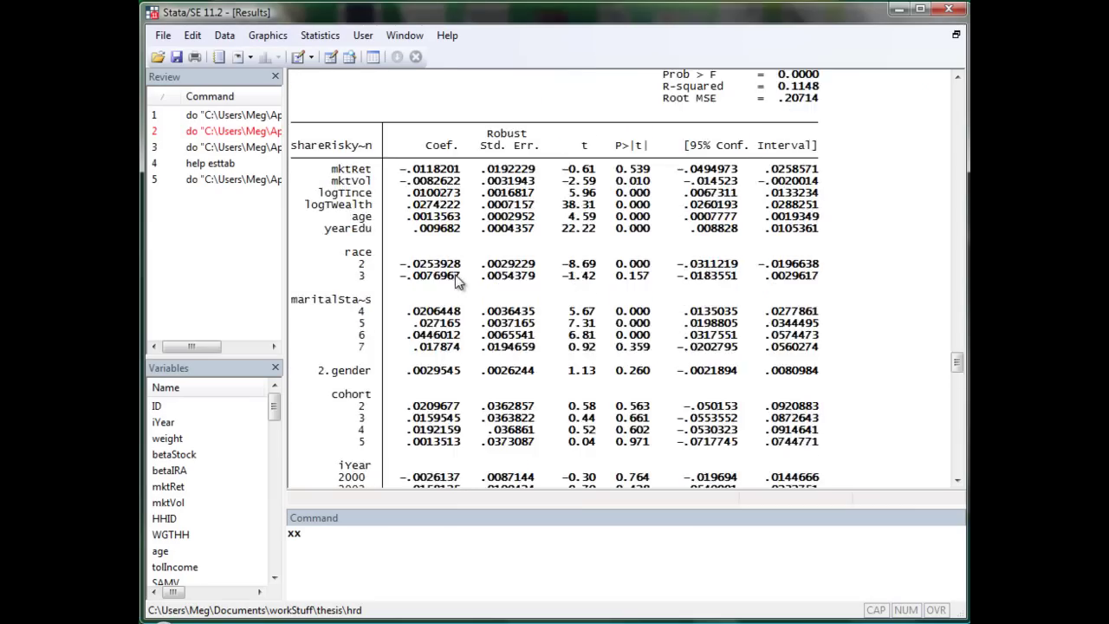
scroll(461, 279, down, 10)
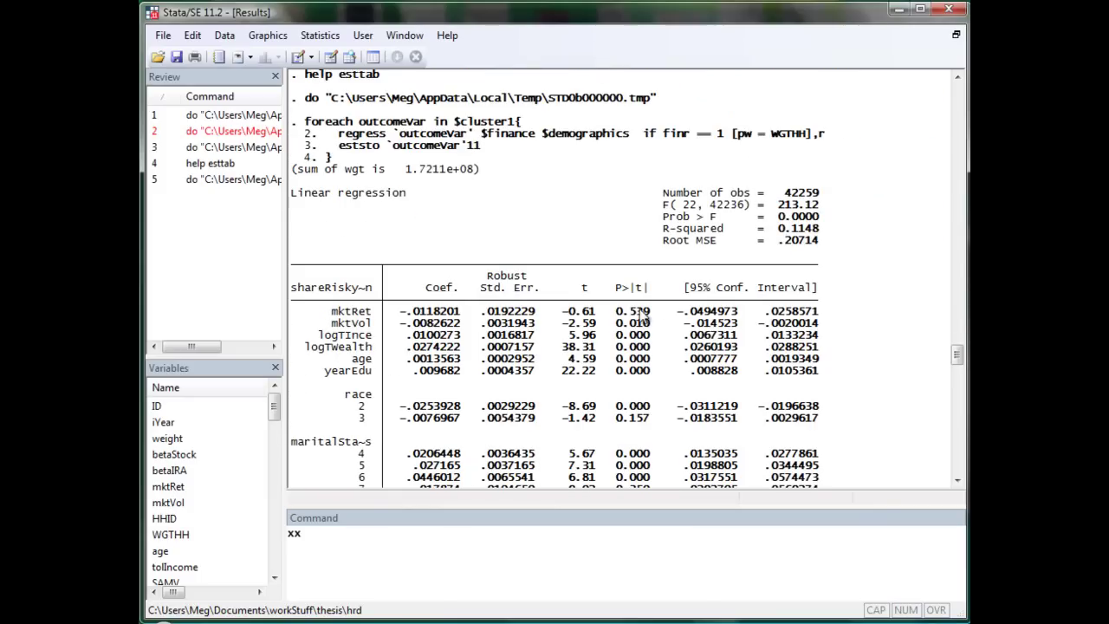
scroll(444, 325, down, 20)
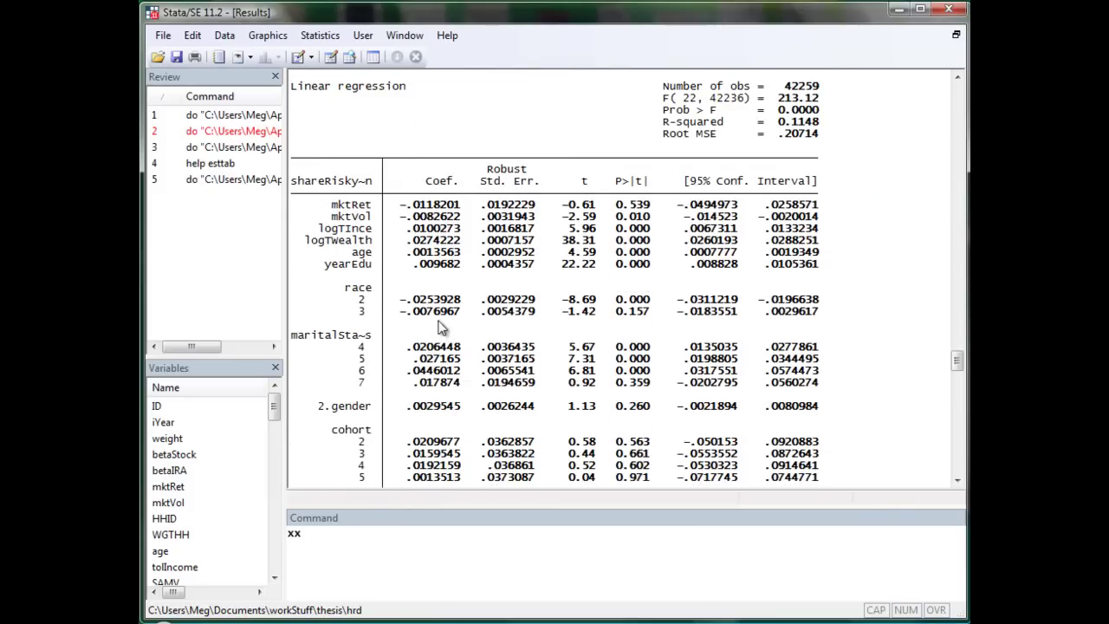
scroll(444, 312, down, 10)
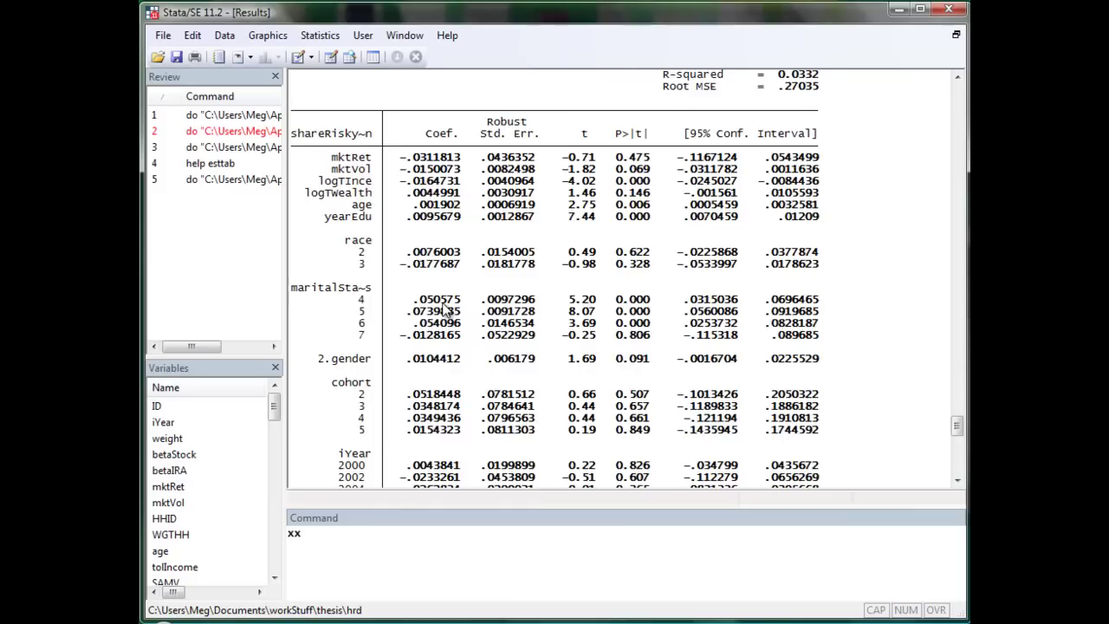
scroll(447, 314, up, 15)
scroll(423, 302, up, 20)
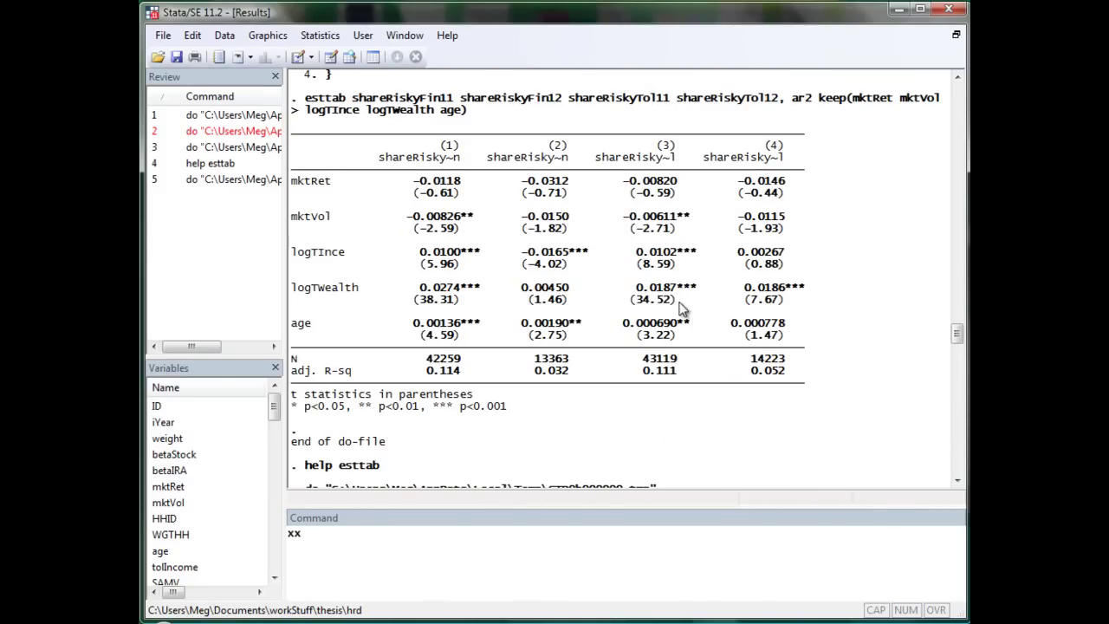
- Add 'qui' back before regress on lines 27 and 32, then return to the esttab results
key(alt+Tab)
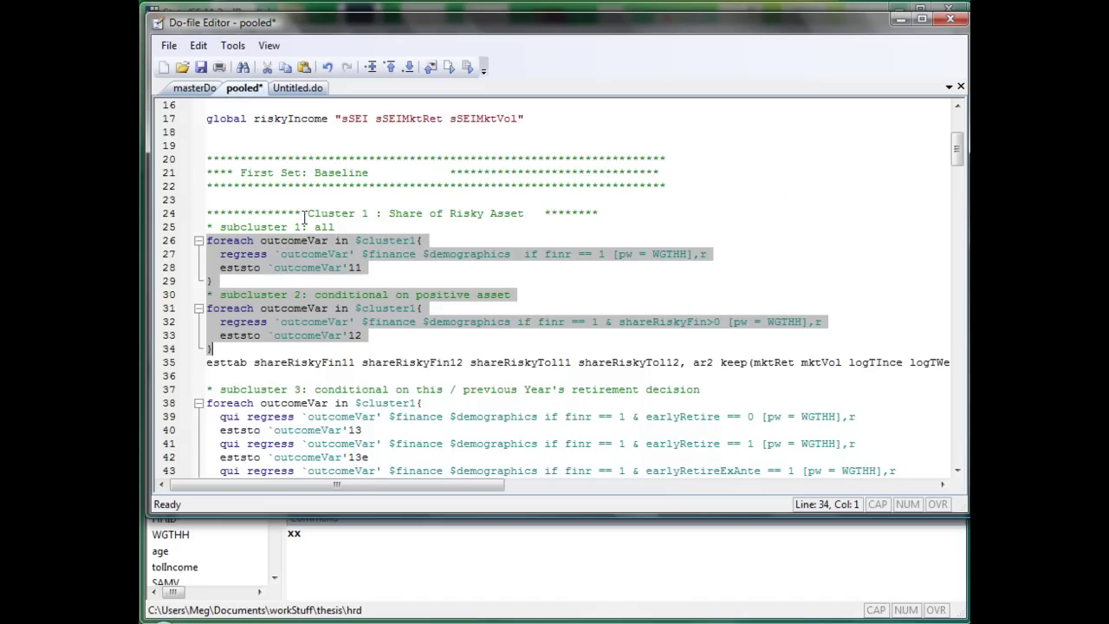
click(211, 247)
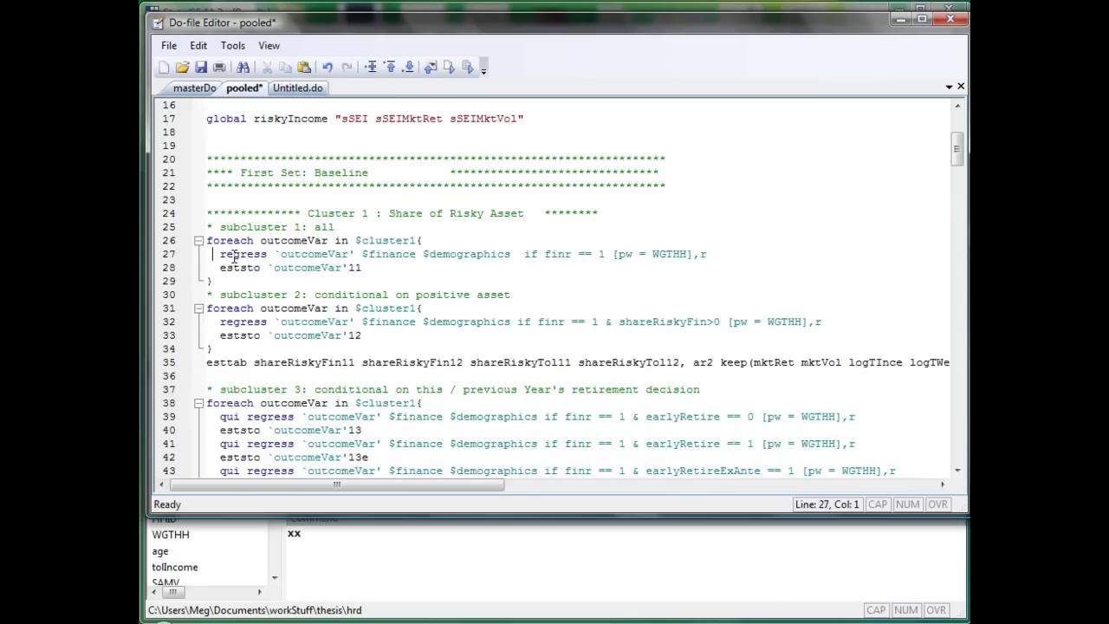
text(qui )
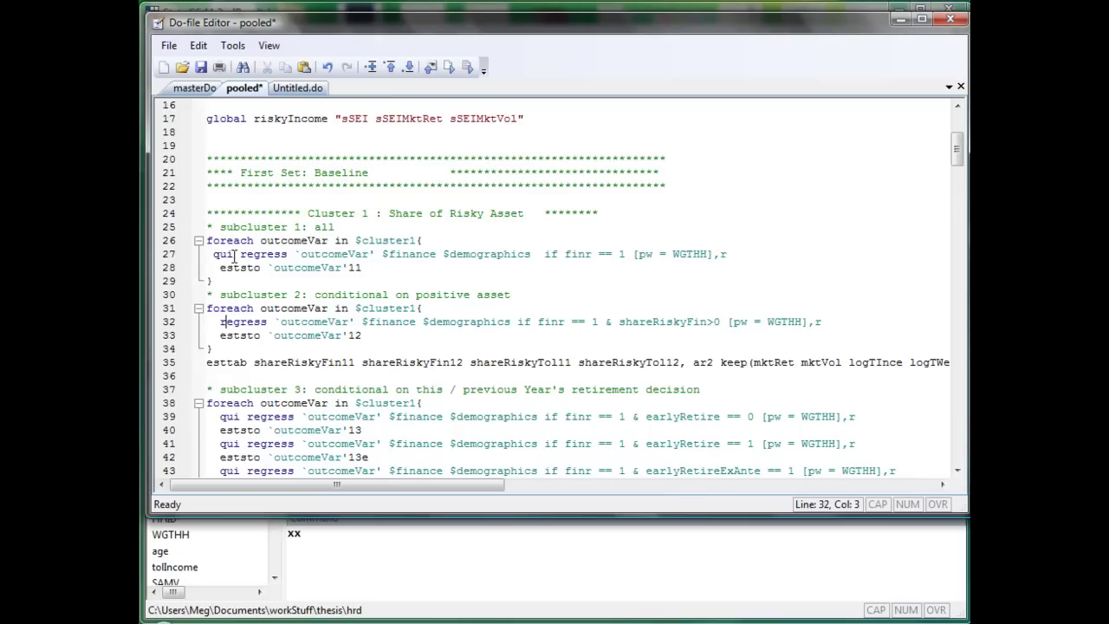
text(qui)
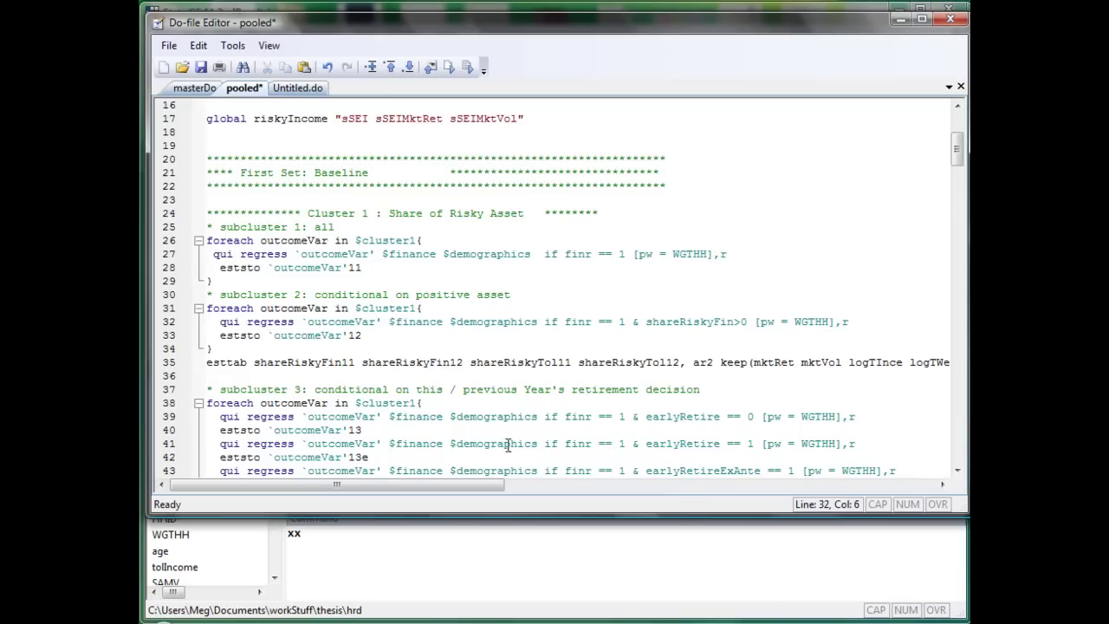
key(alt+Tab)
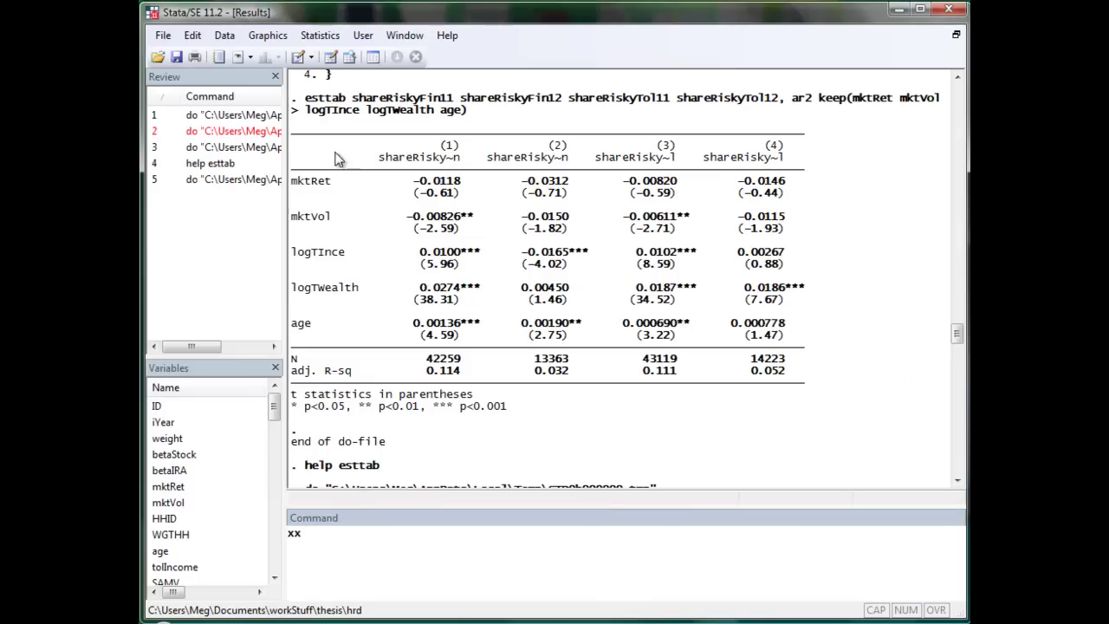